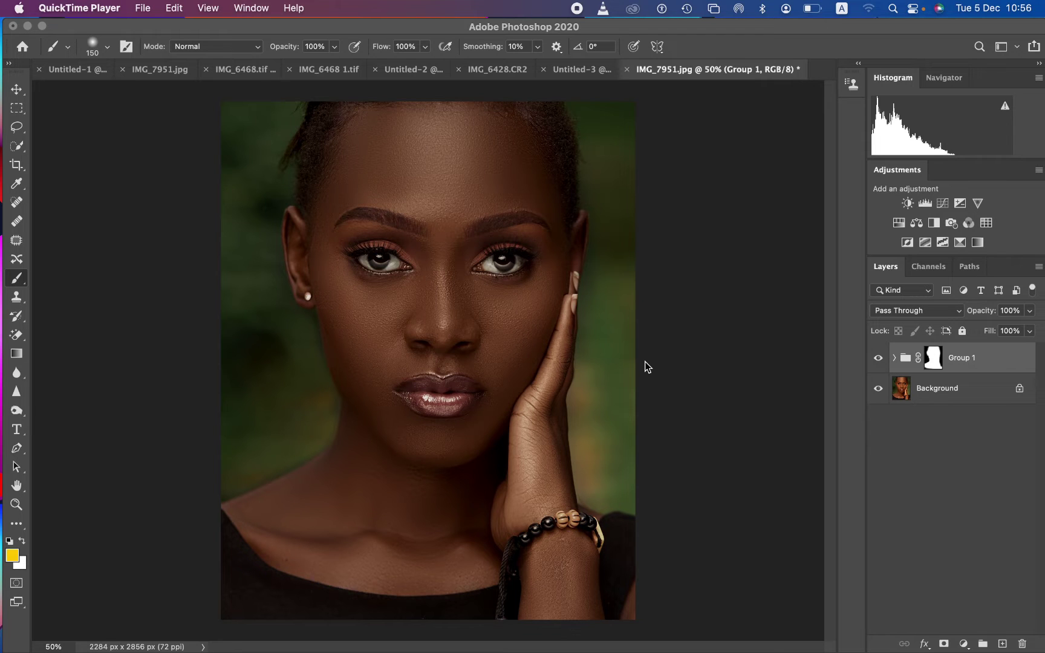
Toggle Group 1's visibility repeatedly to compare the portrait with and without the grade.
left_click(878, 359)
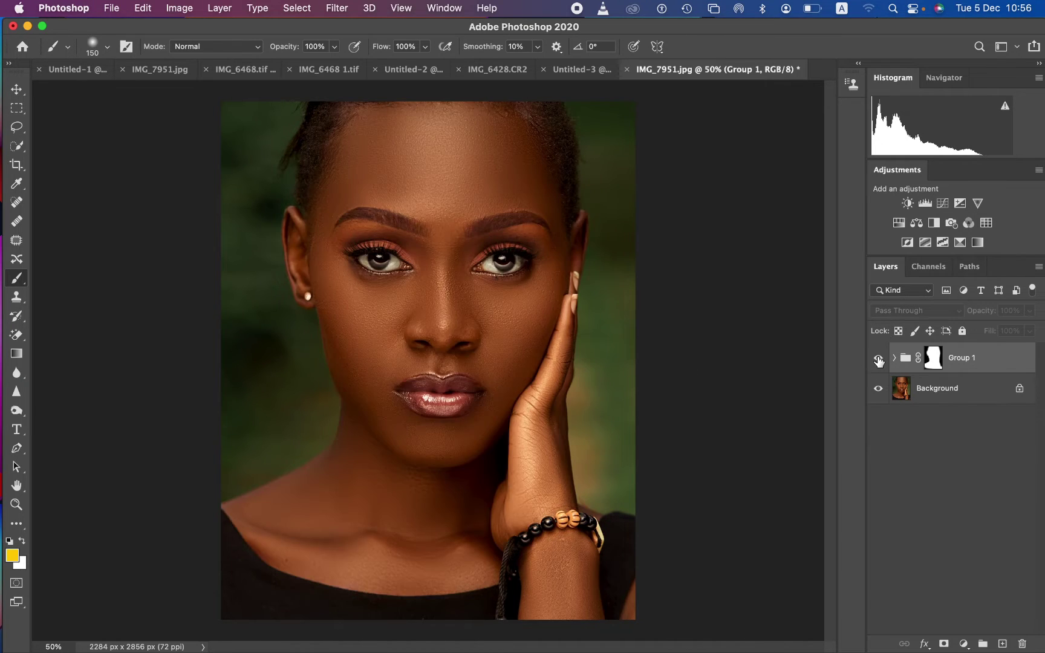
left_click(878, 359)
left_click(878, 359)
left_click(878, 359)
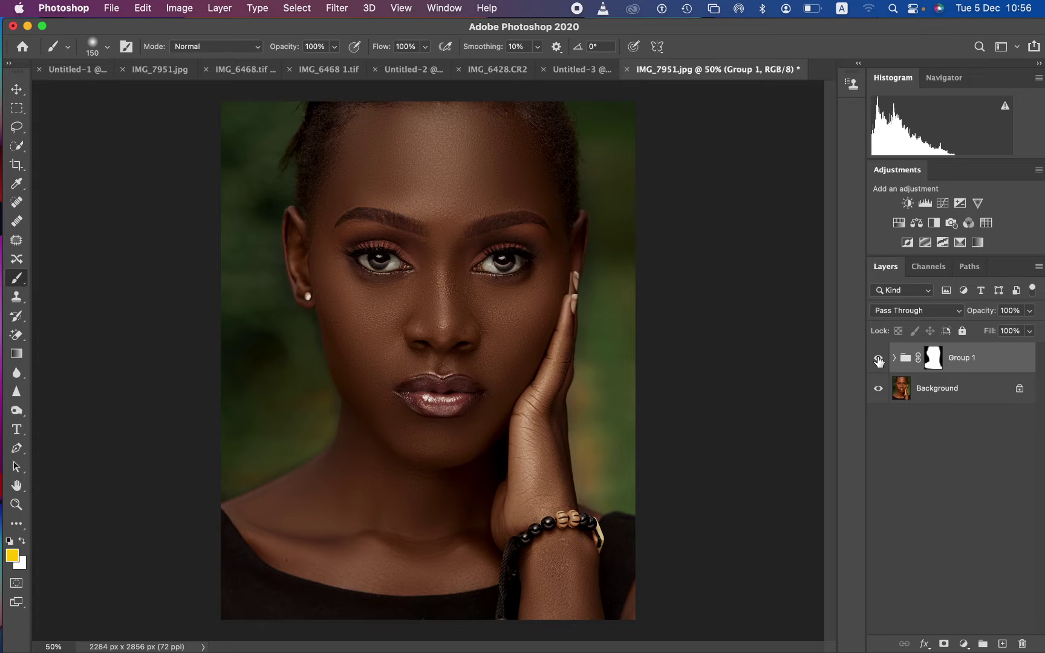
left_click(878, 359)
left_click(878, 359)
left_click(878, 360)
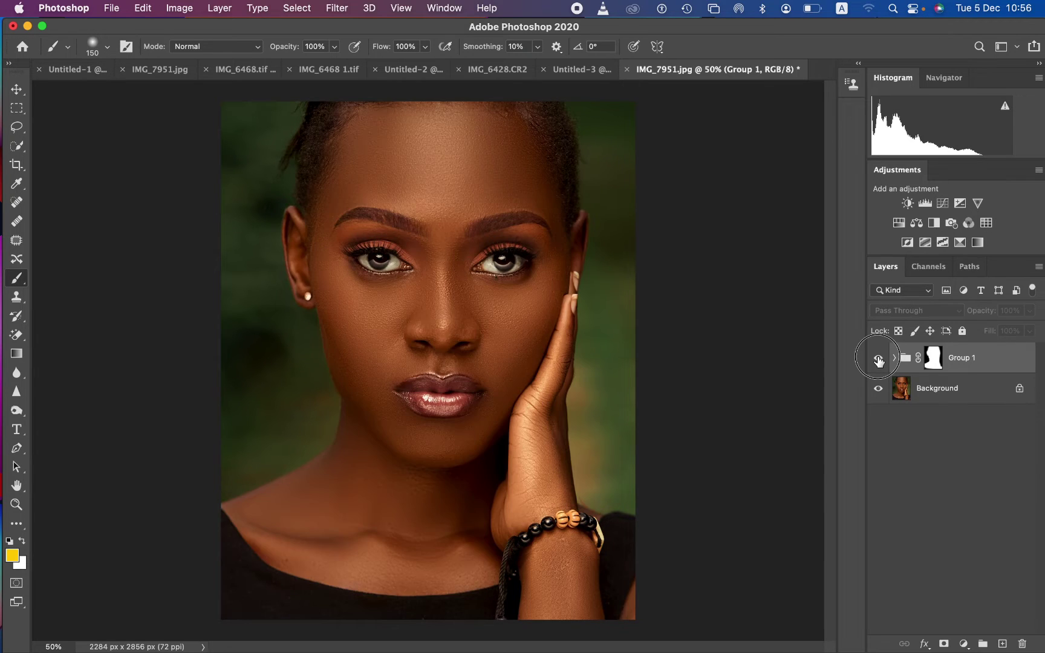
left_click(878, 359)
Delete Group 1 so only the ungraded Background photo remains.
left_click_drag(996, 364, 1022, 643)
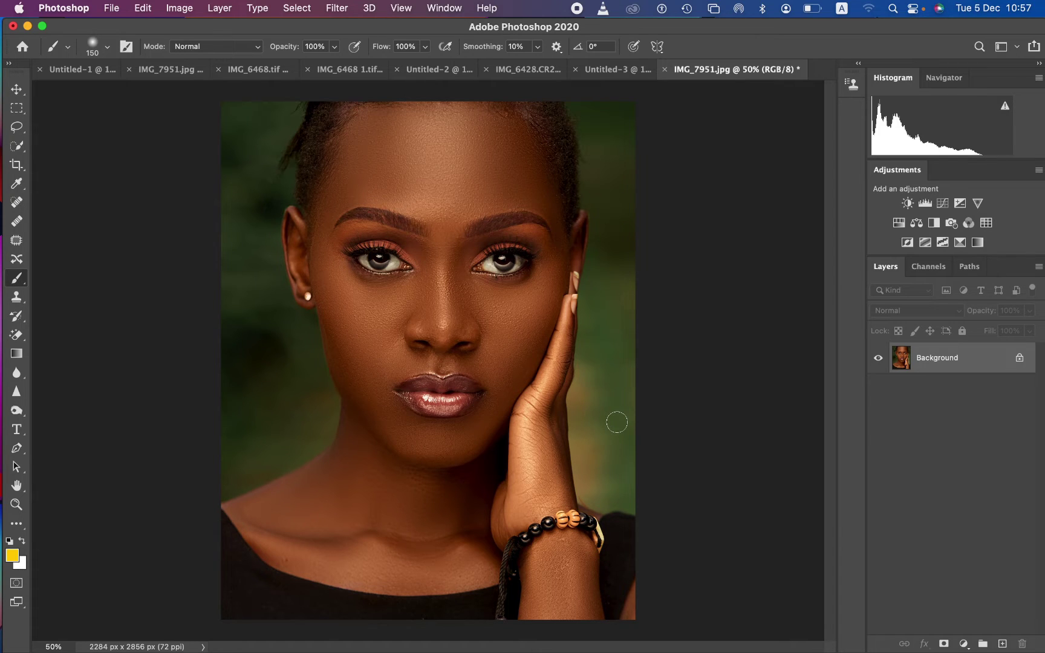
left_click(964, 643)
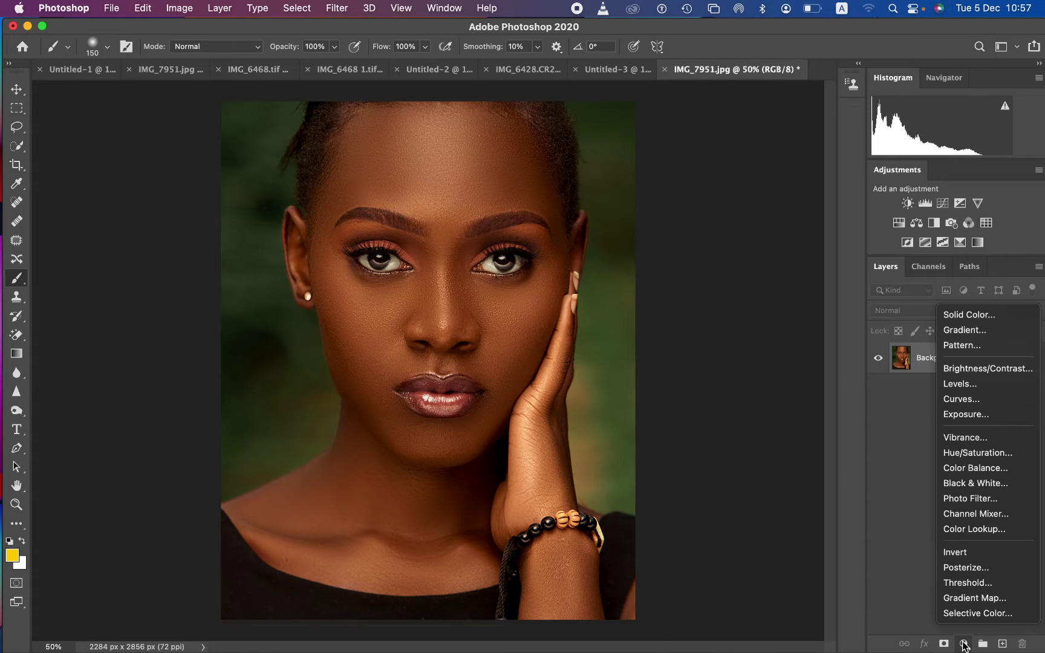
Add a Black & White 1 adjustment layer and fade its opacity to 15%.
left_click(963, 483)
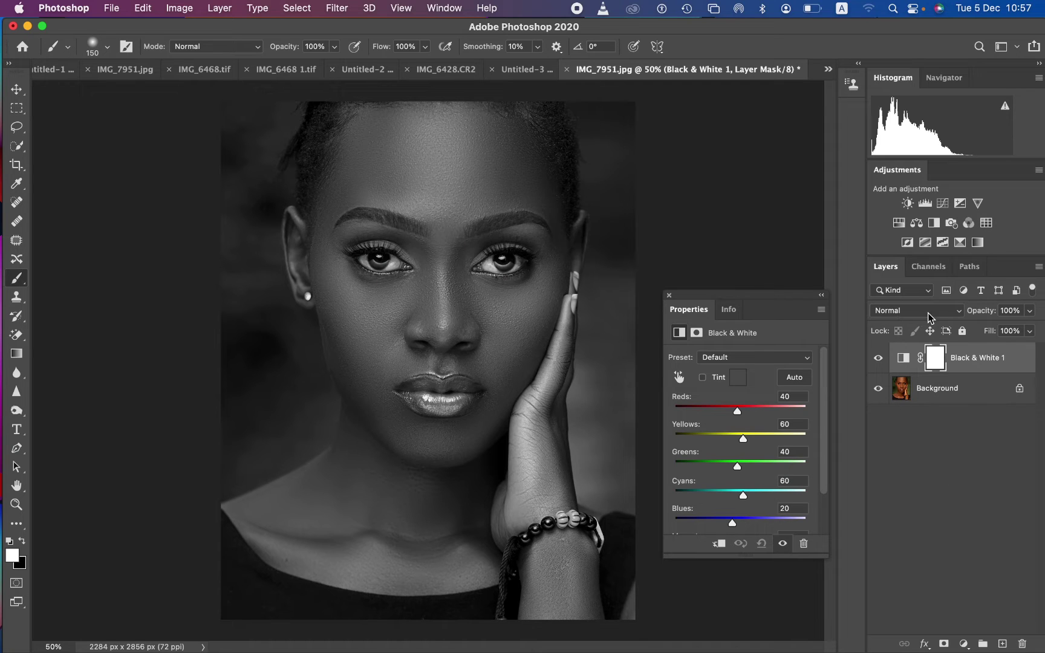
left_click(981, 315)
left_click_drag(981, 315, 951, 313)
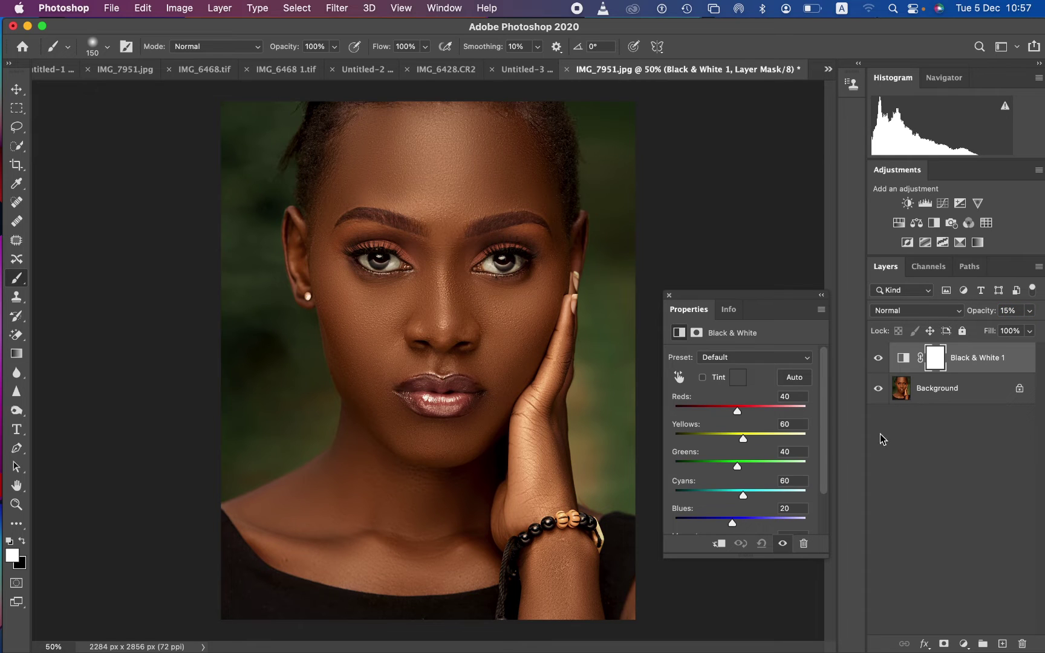
left_click(964, 643)
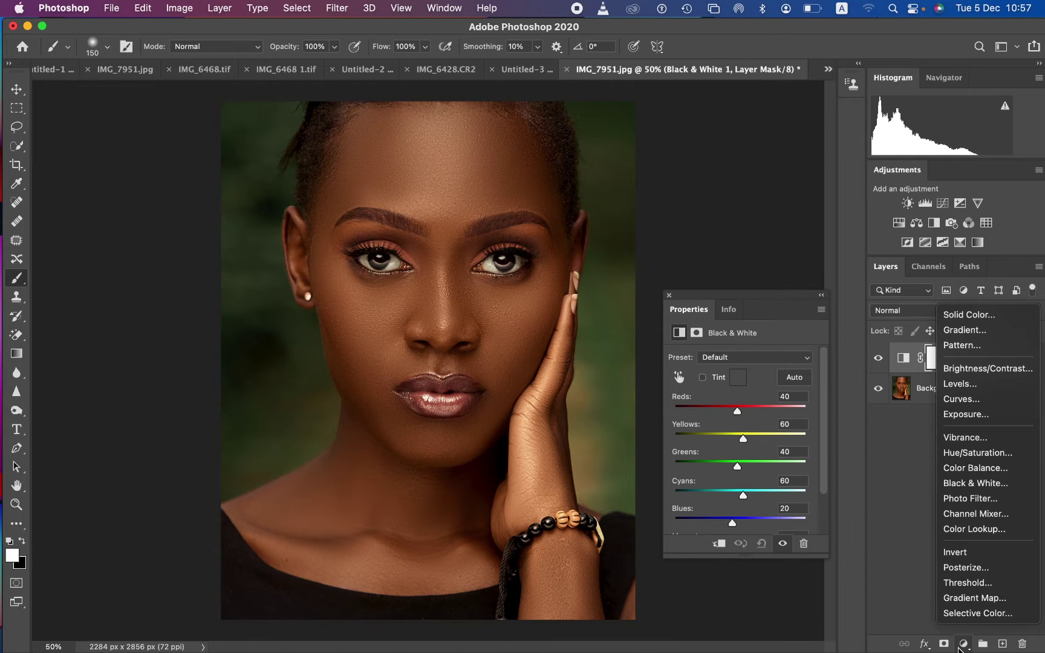
Add Black & White 2 above it, set to Multiply blending at 21% opacity.
left_click(968, 483)
left_click(907, 310)
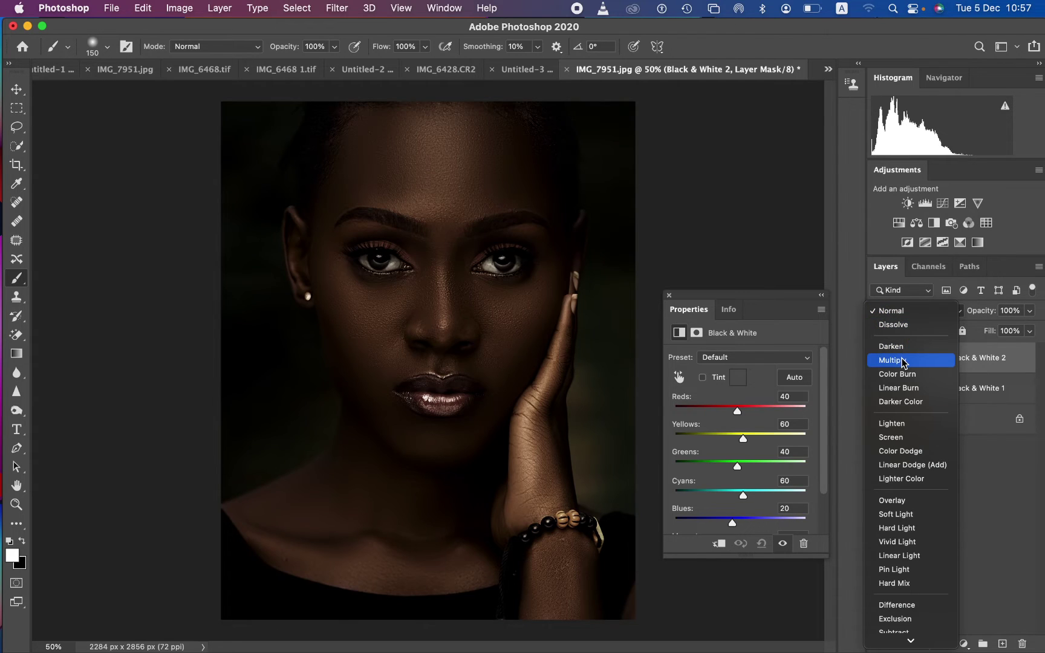
left_click(895, 359)
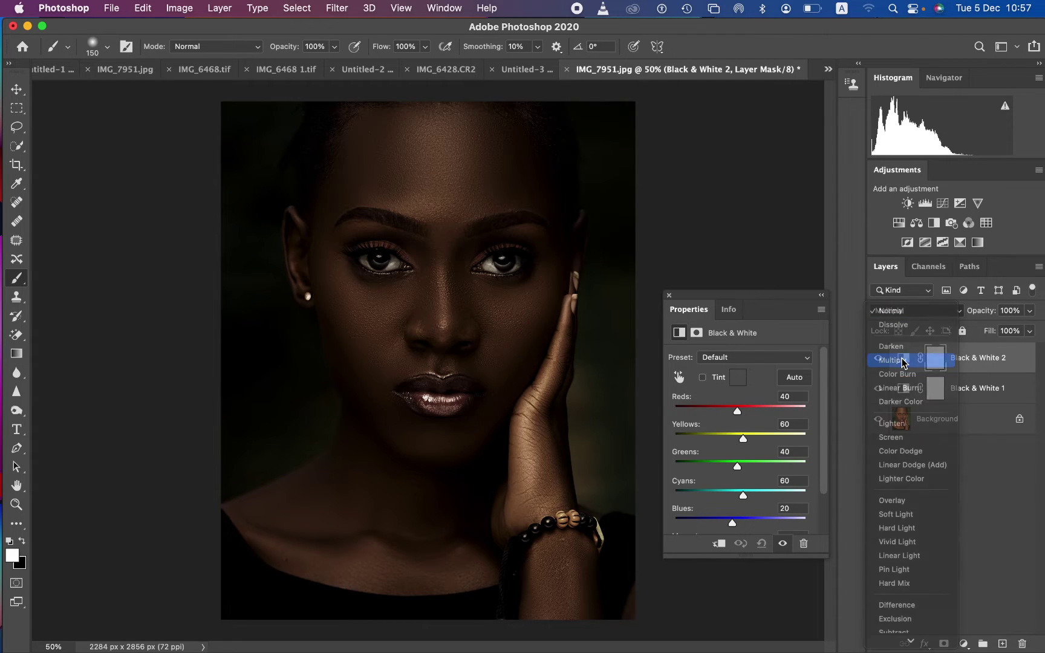
left_click_drag(982, 315, 924, 317)
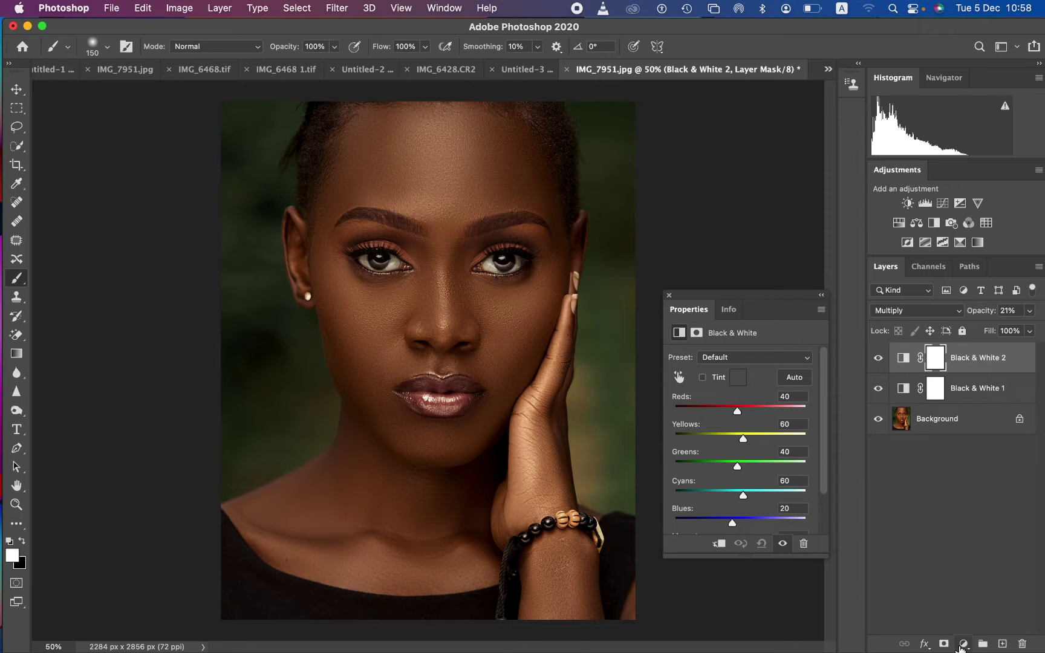
left_click(963, 644)
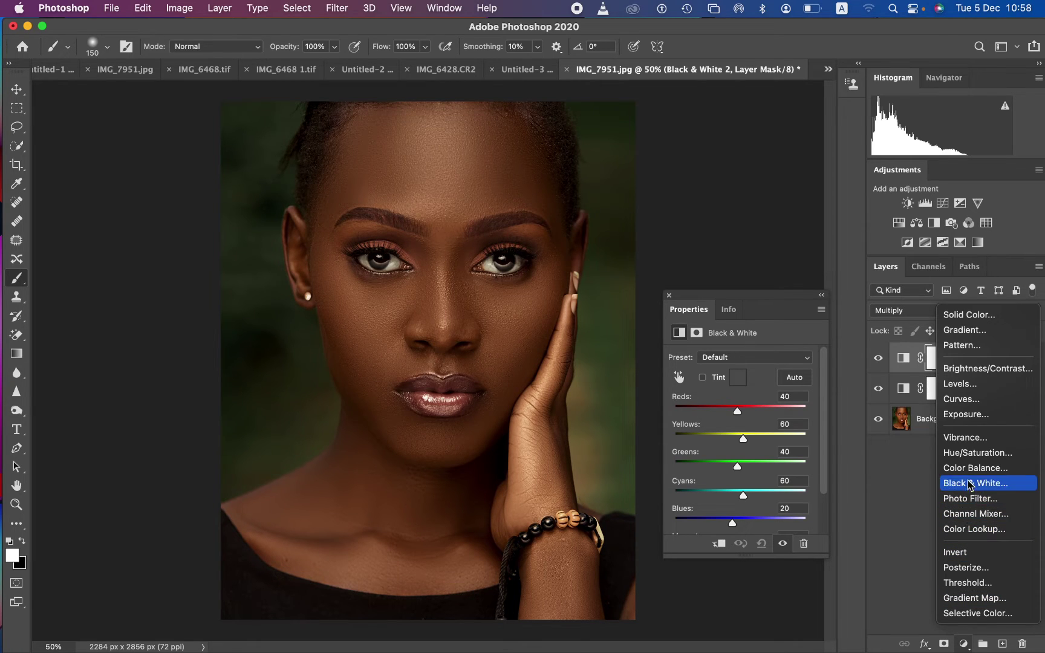
Add a Hue/Saturation 1 layer targeting Reds with Lightness lowered to -23.
left_click(969, 458)
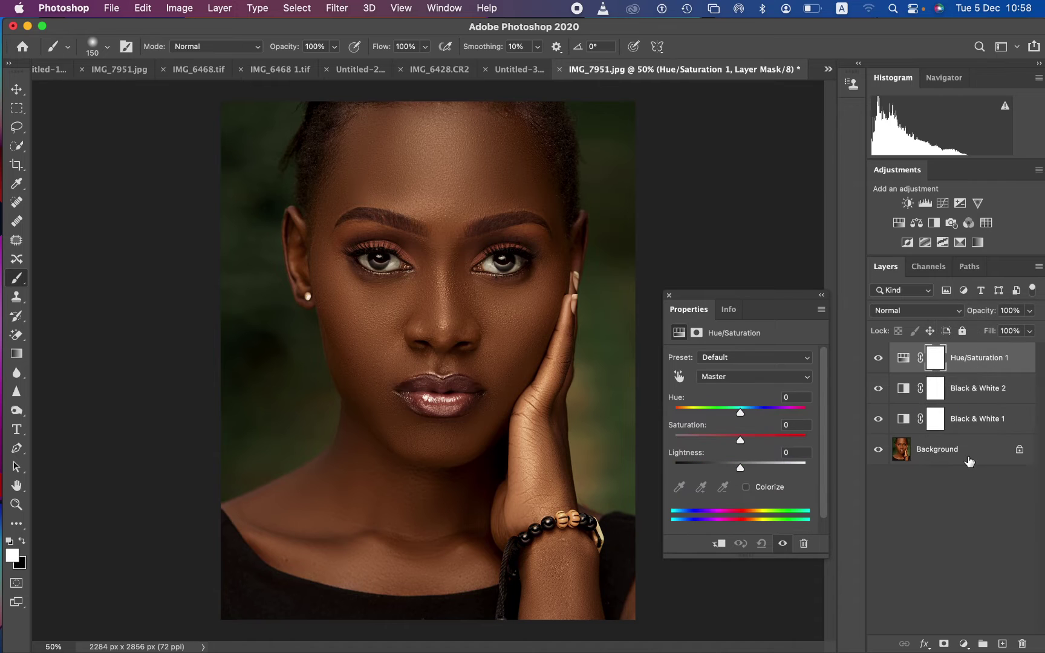
left_click(724, 379)
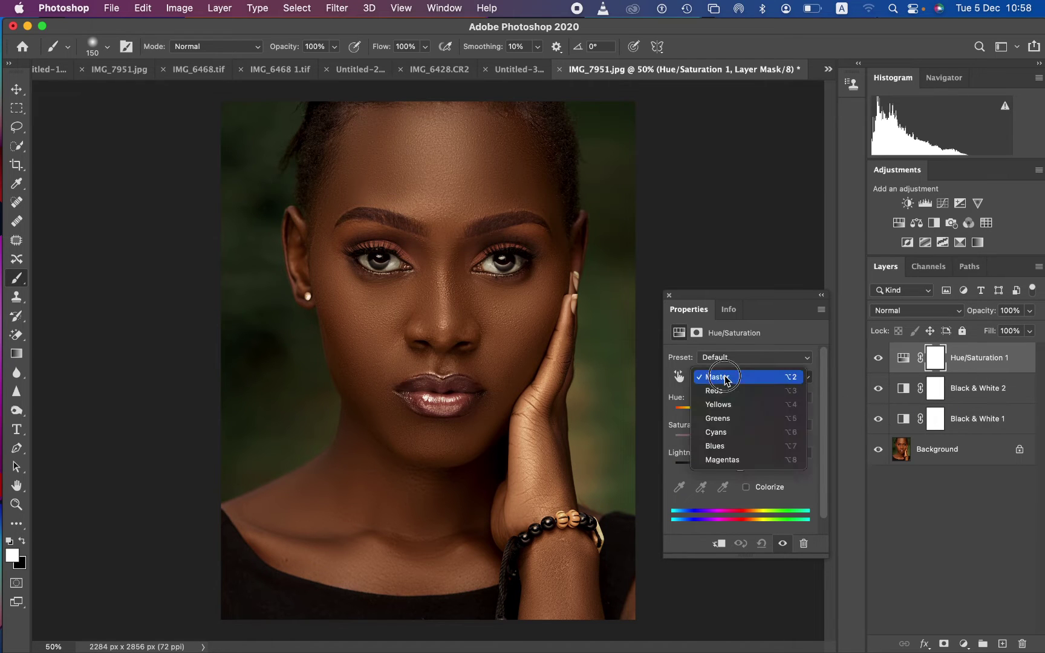
left_click(725, 396)
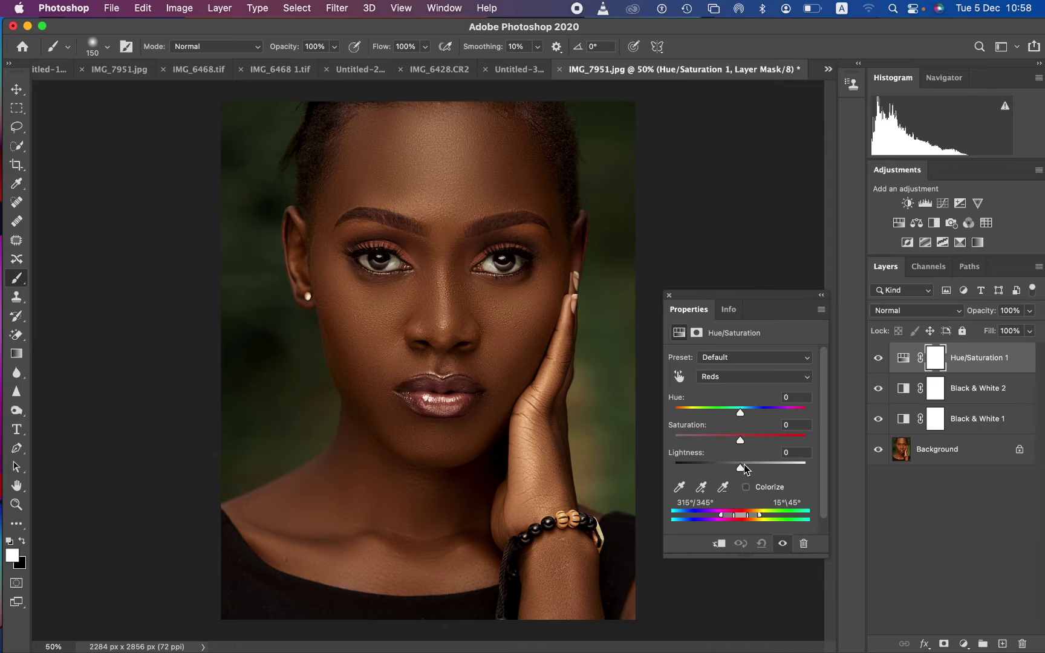
left_click_drag(741, 472, 726, 466)
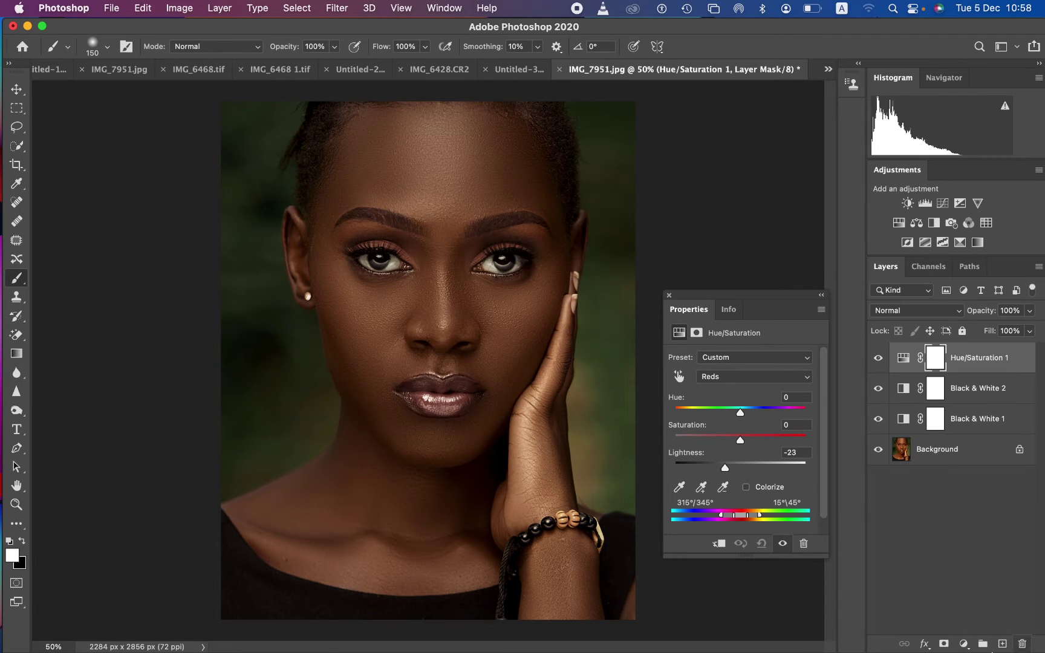
left_click(964, 644)
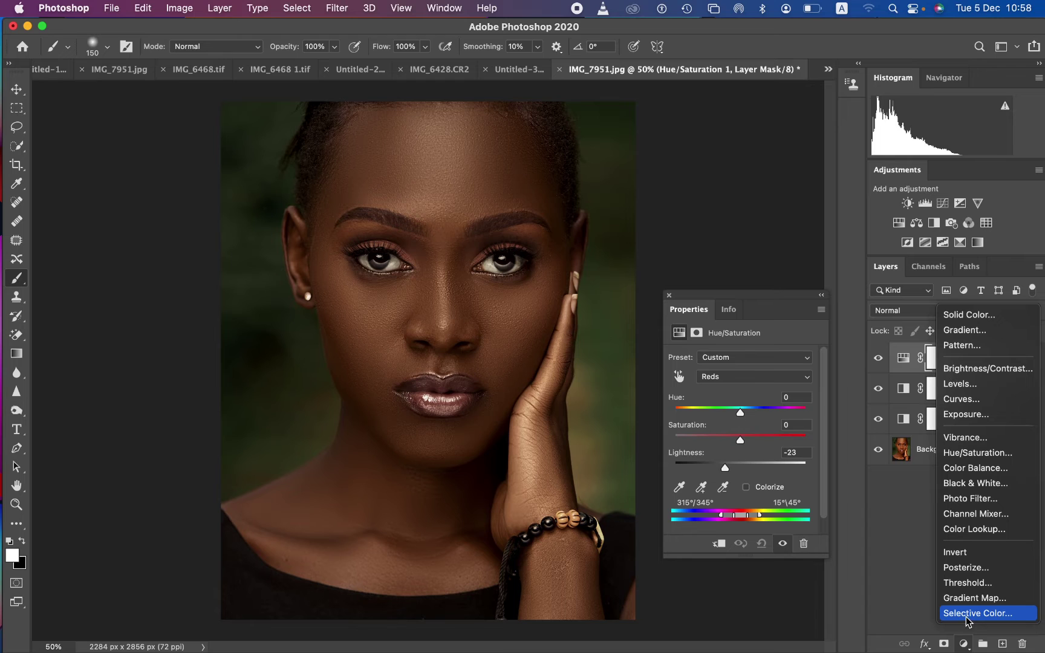
Add a Selective Color 1 layer on Reds with Cyan -4% and Yellow -4%.
left_click(966, 614)
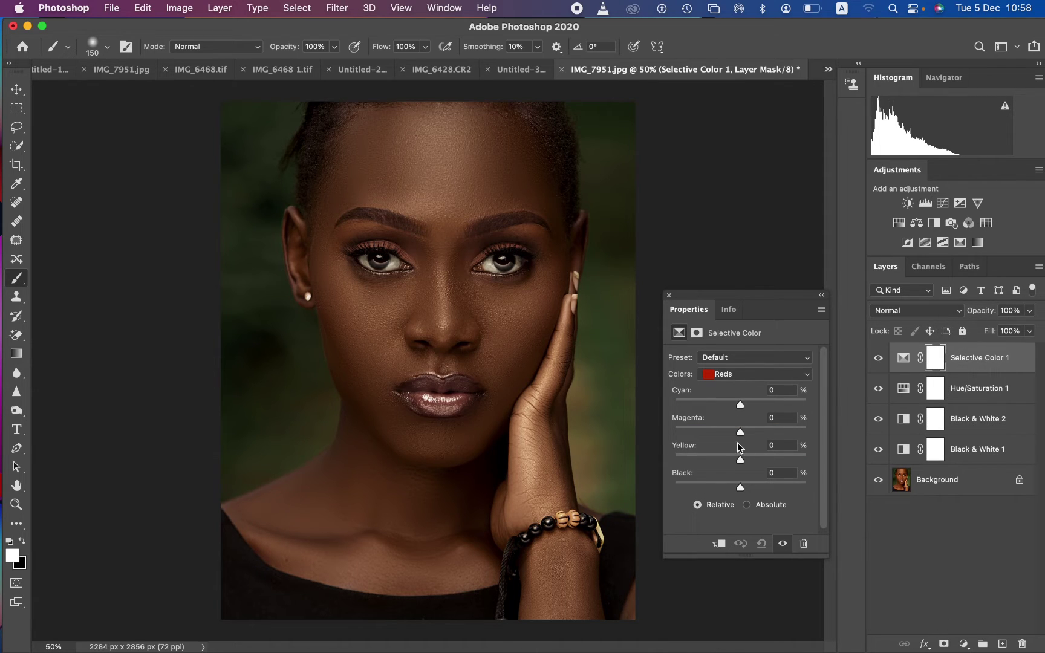
left_click(725, 373)
left_click(725, 374)
left_click_drag(740, 464, 736, 463)
left_click_drag(740, 405, 738, 404)
Toggle Selective Color 1's visibility to compare the warmed skin tones.
left_click(878, 358)
left_click(878, 359)
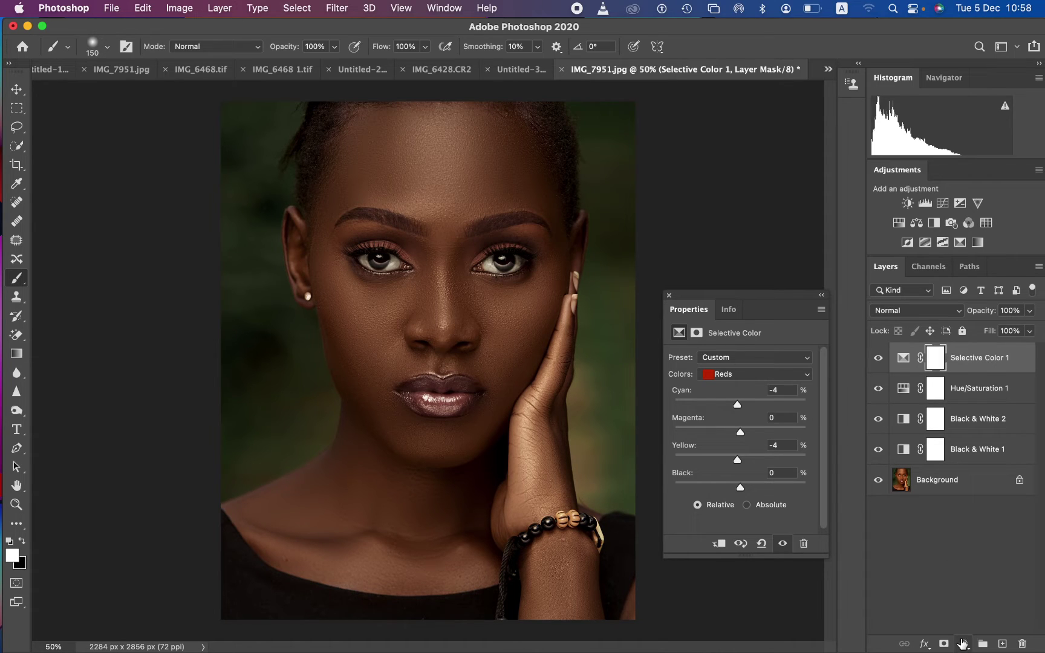
left_click(961, 643)
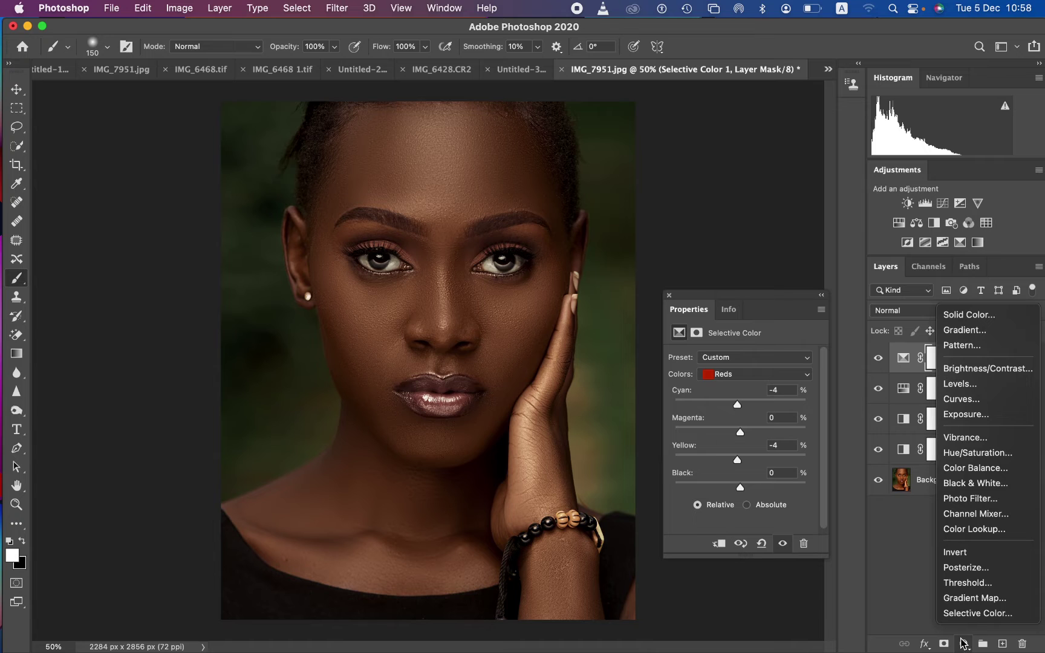
Add Black & White 3 in Multiply mode with opacity brought down to about 6%.
left_click(976, 485)
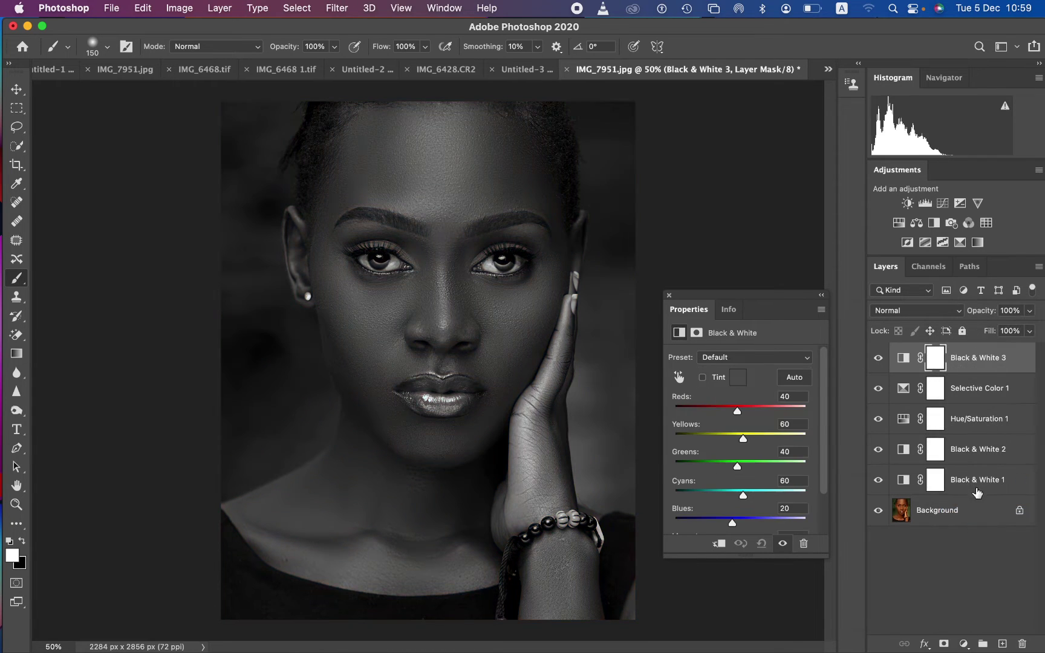
left_click(925, 310)
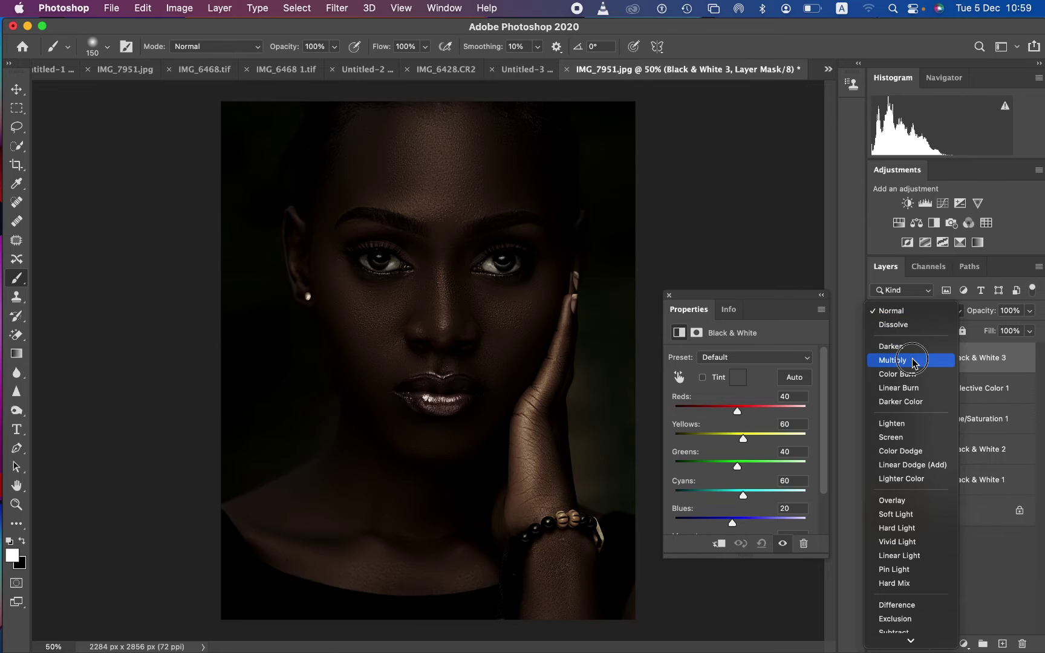
left_click(914, 360)
left_click_drag(977, 312, 914, 316)
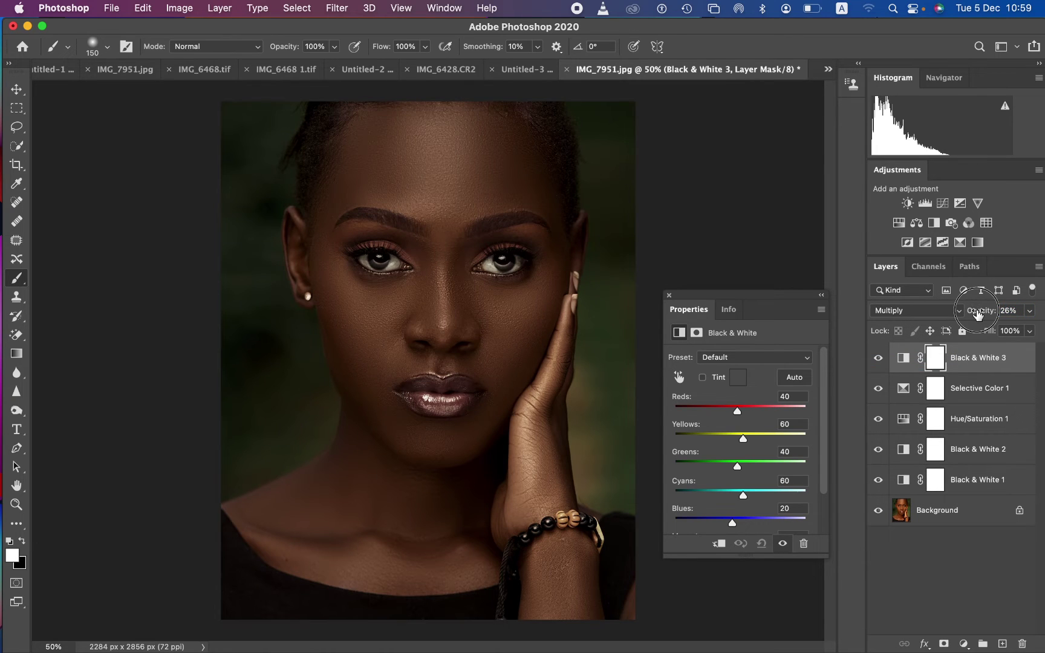
left_click_drag(977, 314, 962, 313)
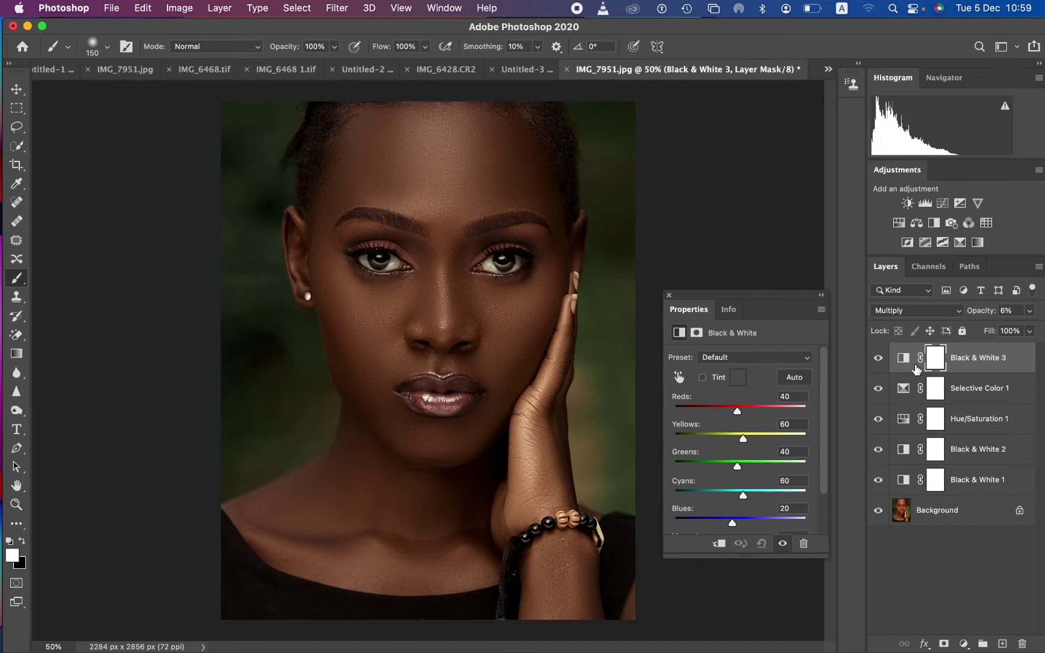
left_click(964, 644)
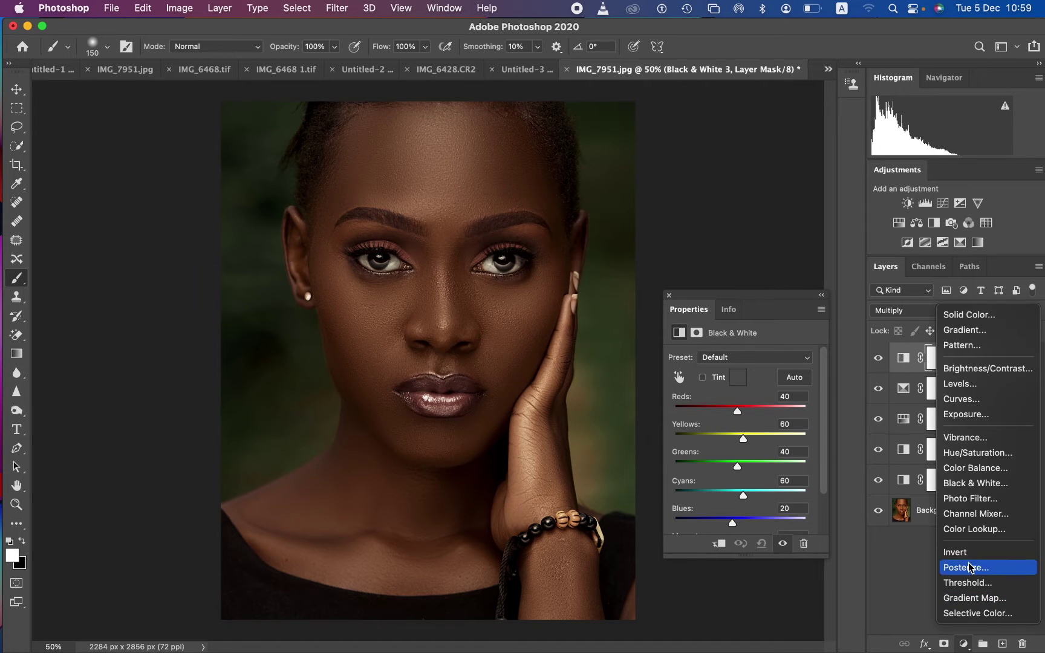
Add Hue/Saturation 2 cutting Yellows to Saturation -70 and Lightness -10.
left_click(970, 453)
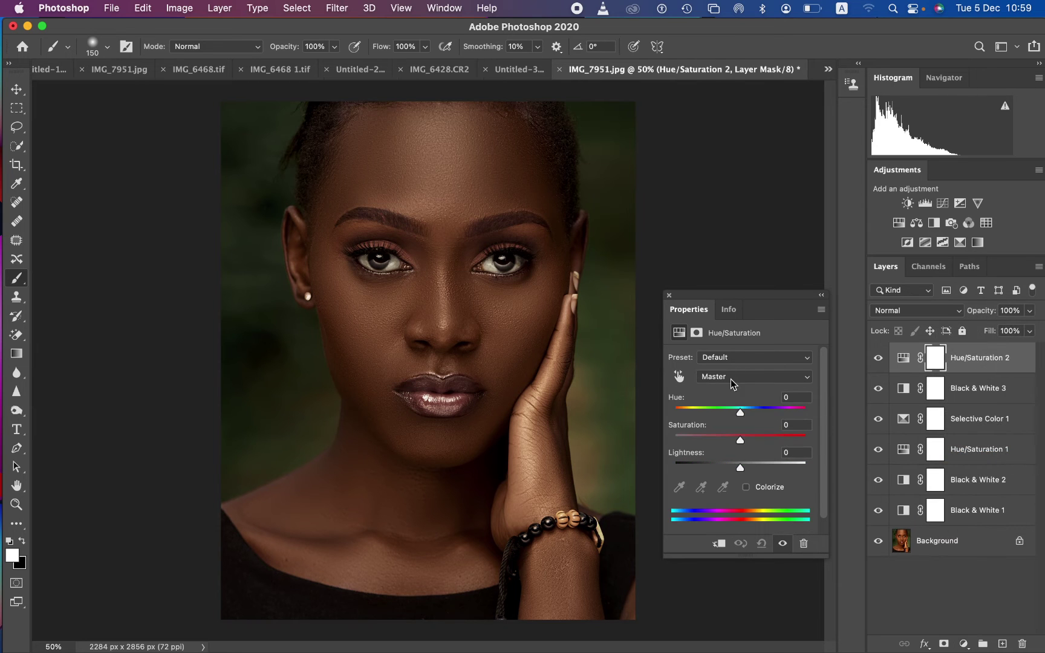
left_click(732, 383)
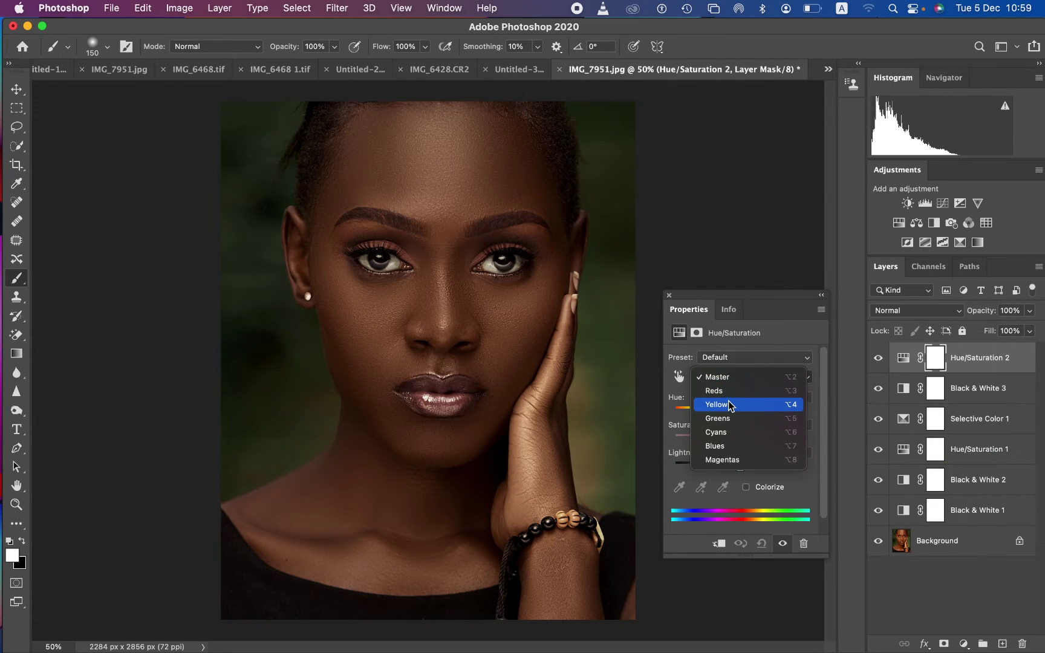
left_click(730, 405)
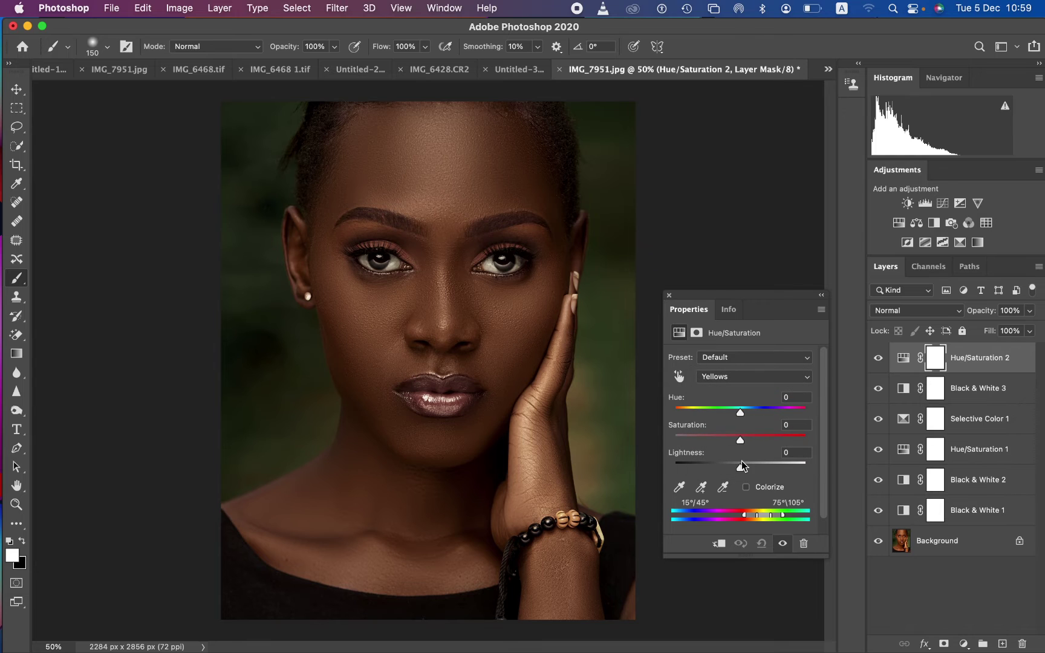
left_click_drag(741, 460, 696, 441)
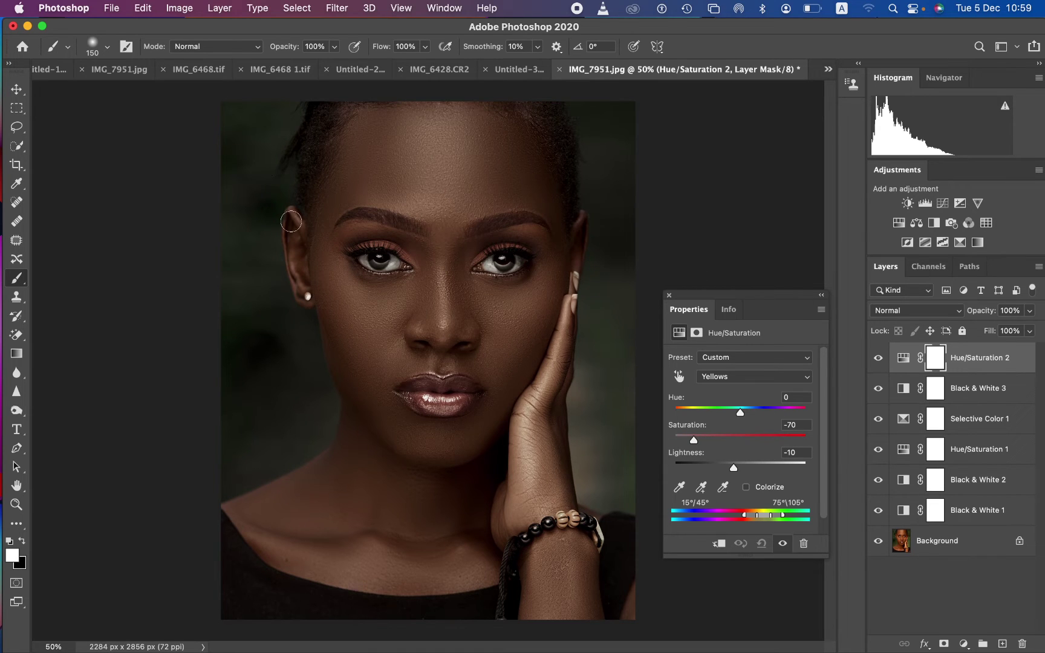
left_click(669, 296)
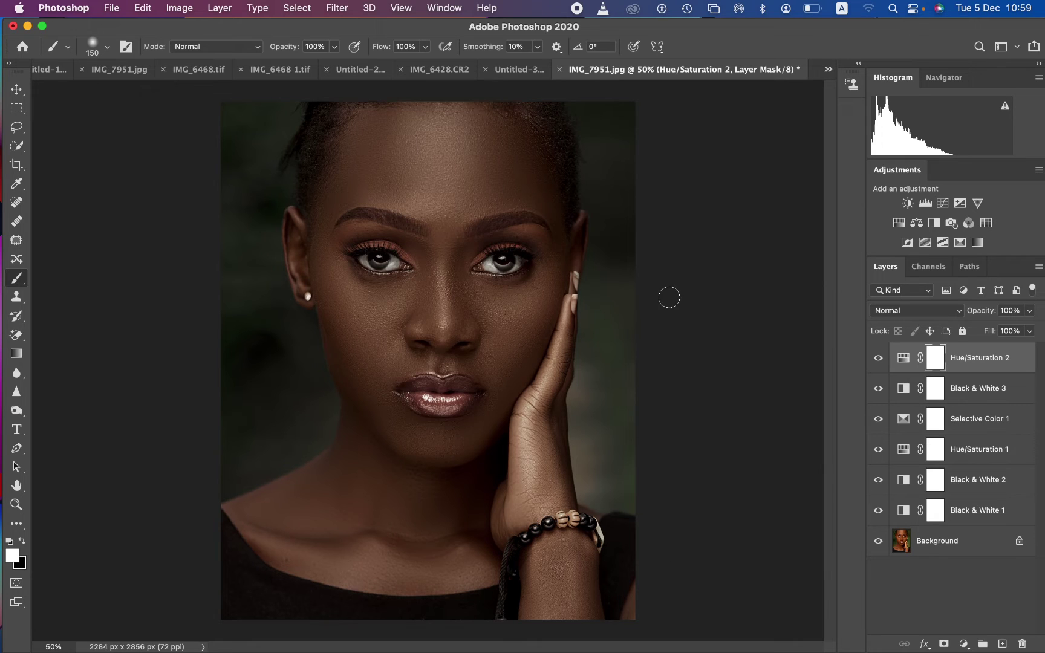
left_click(878, 544, "alt")
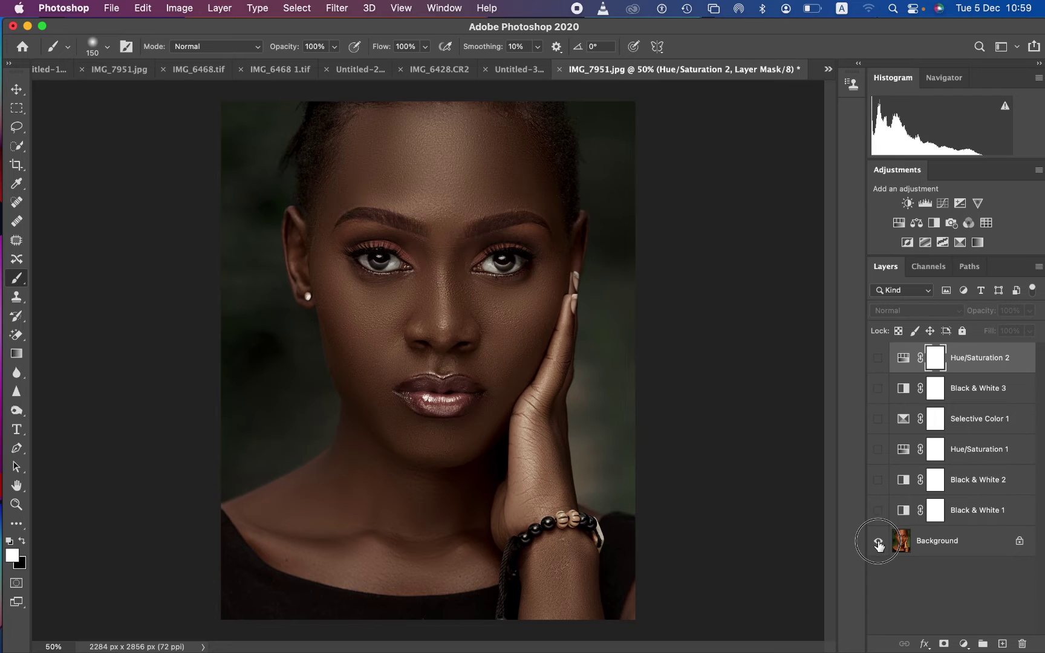
left_click(878, 544, "alt")
left_click(878, 544, "alt")
left_click(878, 545, "alt")
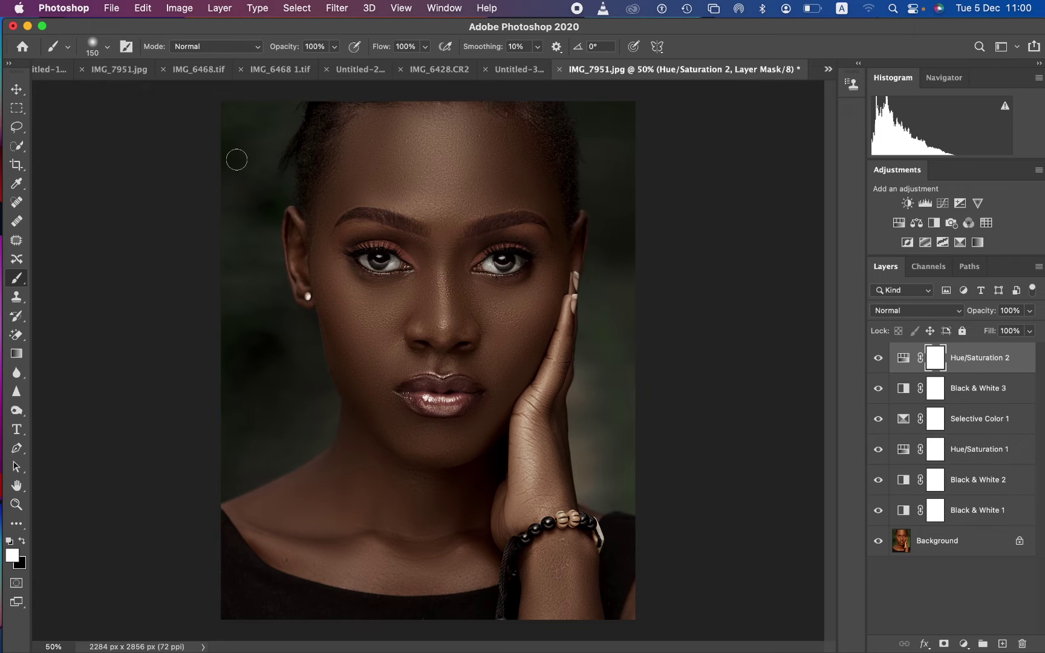
left_click(109, 10)
mouse_move(146, 205)
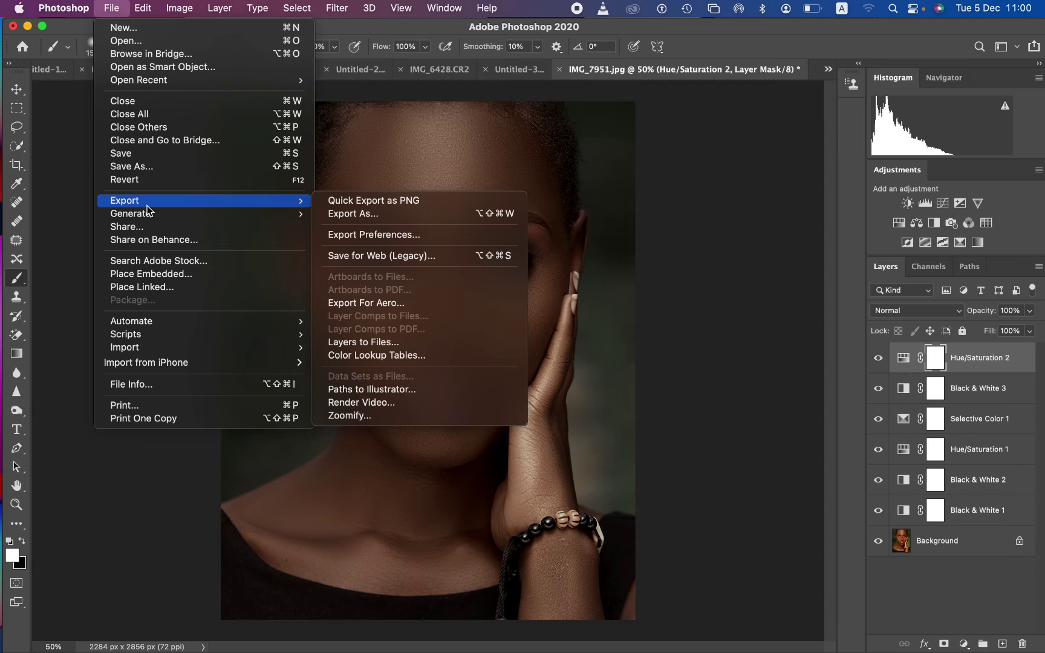
Start the Color Lookup Tables export with only the 3DL and CUBE formats selected.
left_click(403, 356)
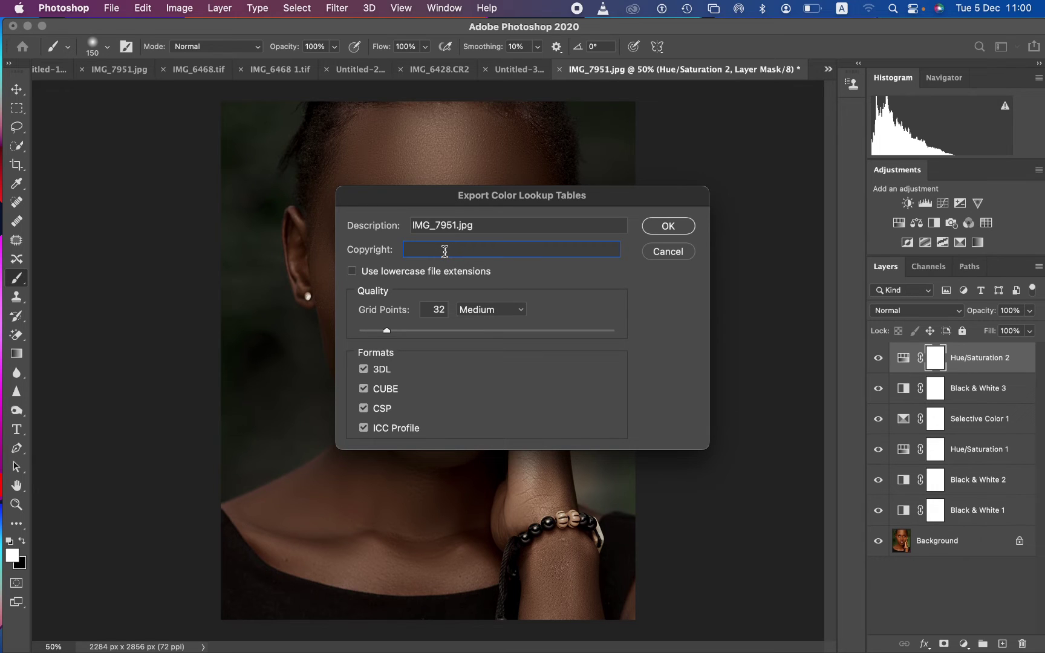
left_click(364, 408)
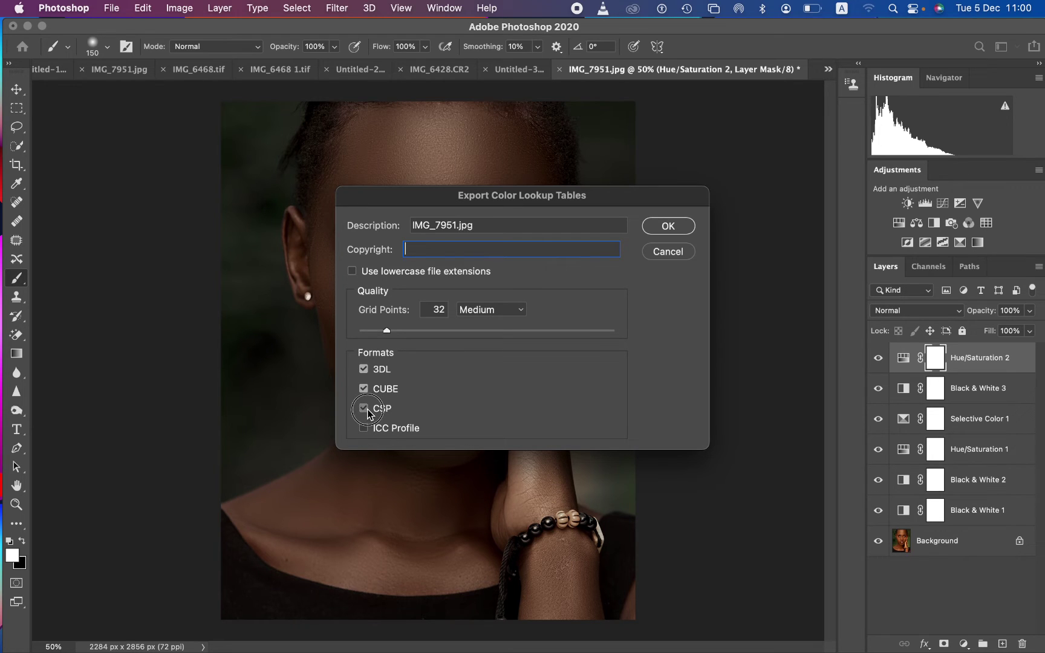
left_click(364, 372)
Keep export quality at Medium with 32 grid points and confirm the settings.
left_click(497, 310)
left_click(494, 311)
left_click(494, 311)
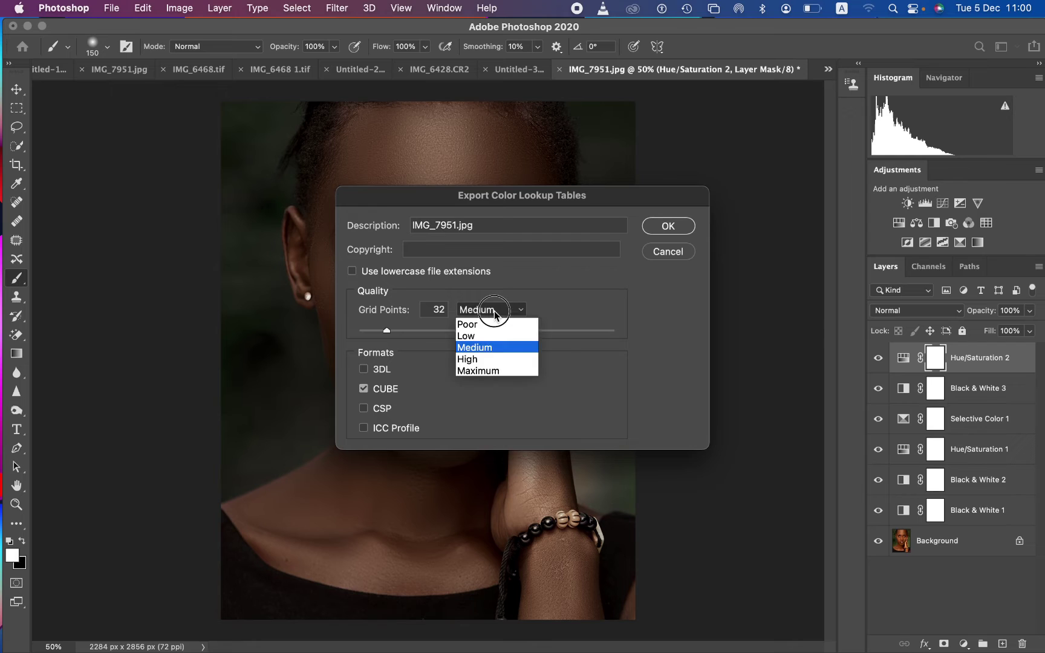
left_click(494, 311)
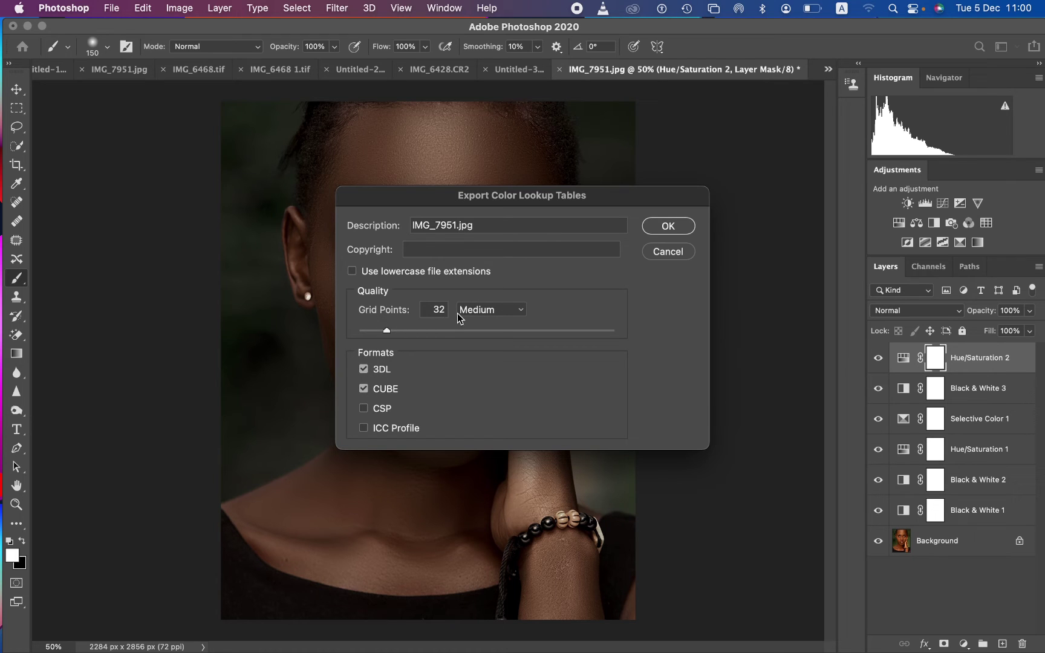
left_click(487, 308)
left_click(486, 308)
left_click(486, 309)
left_click(486, 308)
left_click(487, 308)
left_click(487, 309)
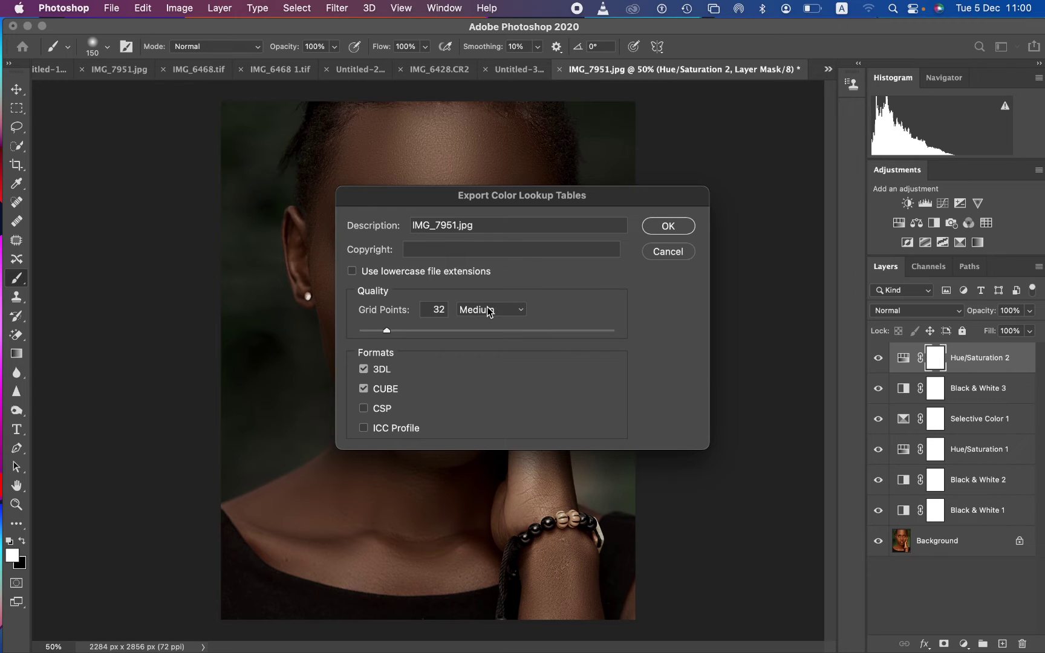
left_click(666, 225)
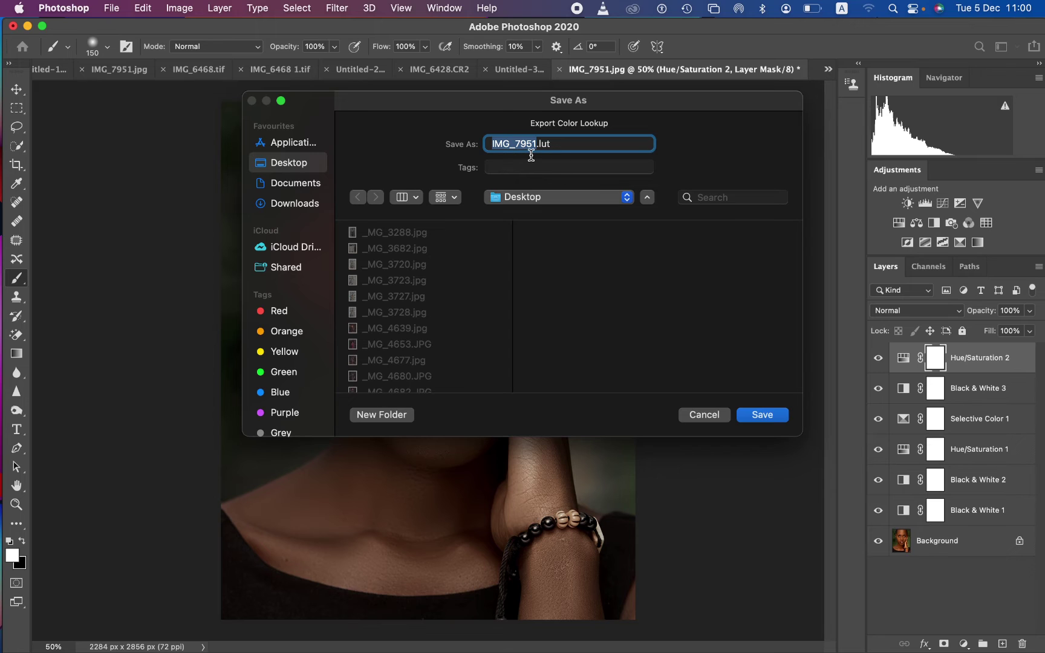
Save the lookup table to the Desktop as melanin.lut.
type("melanin")
left_click(766, 416)
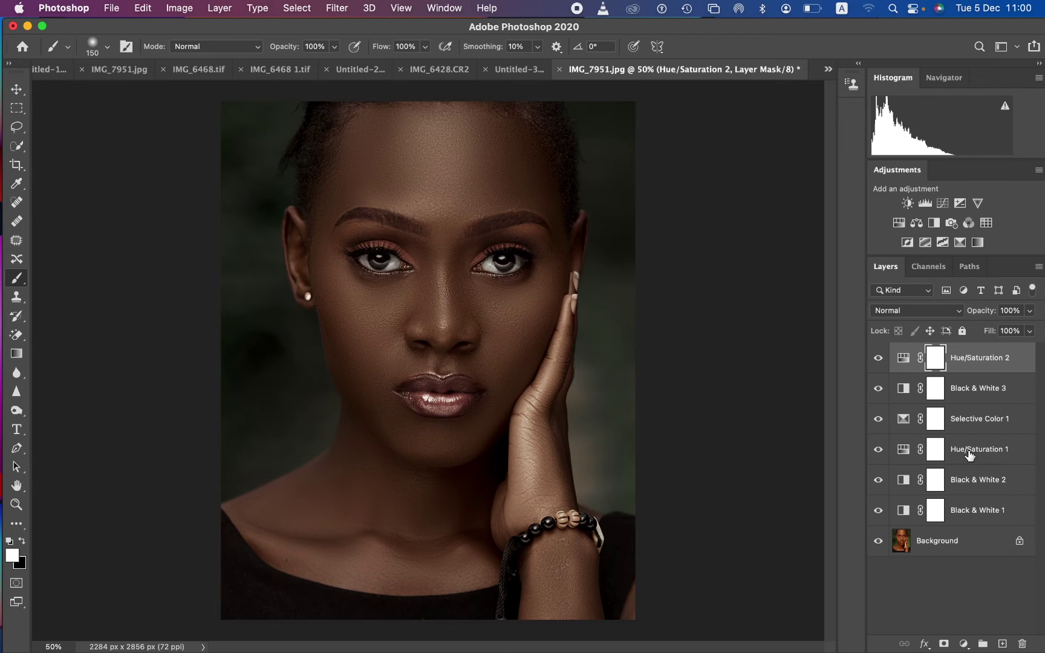
Group the six adjustment layers into Group 1, hide it, and select the Background layer.
left_click(994, 511, "shift")
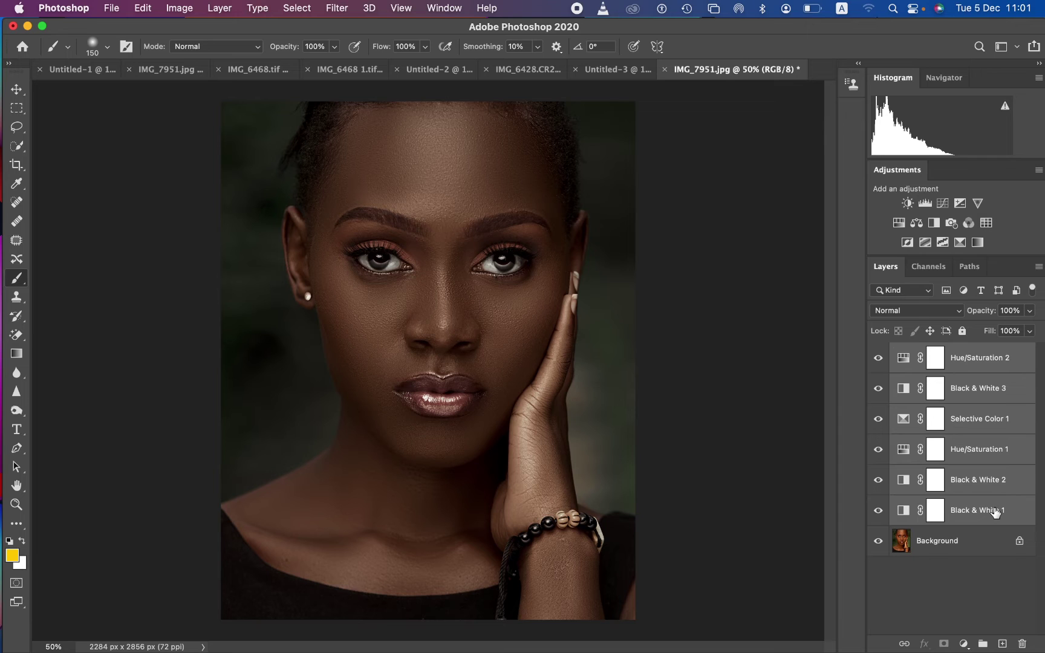
key("super+g")
left_click(876, 352)
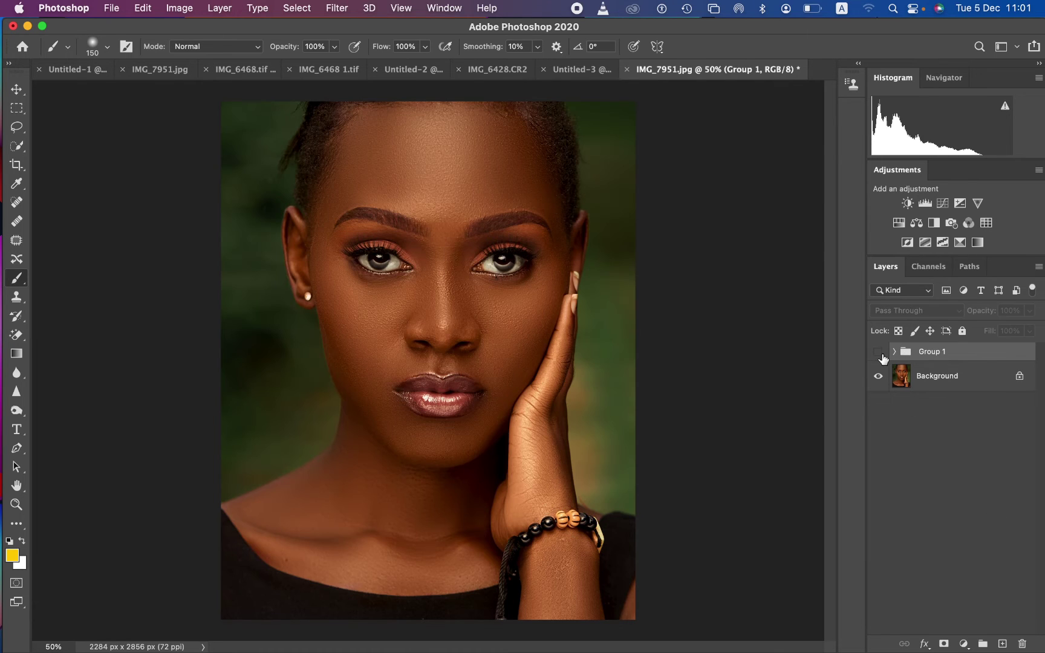
left_click(968, 383)
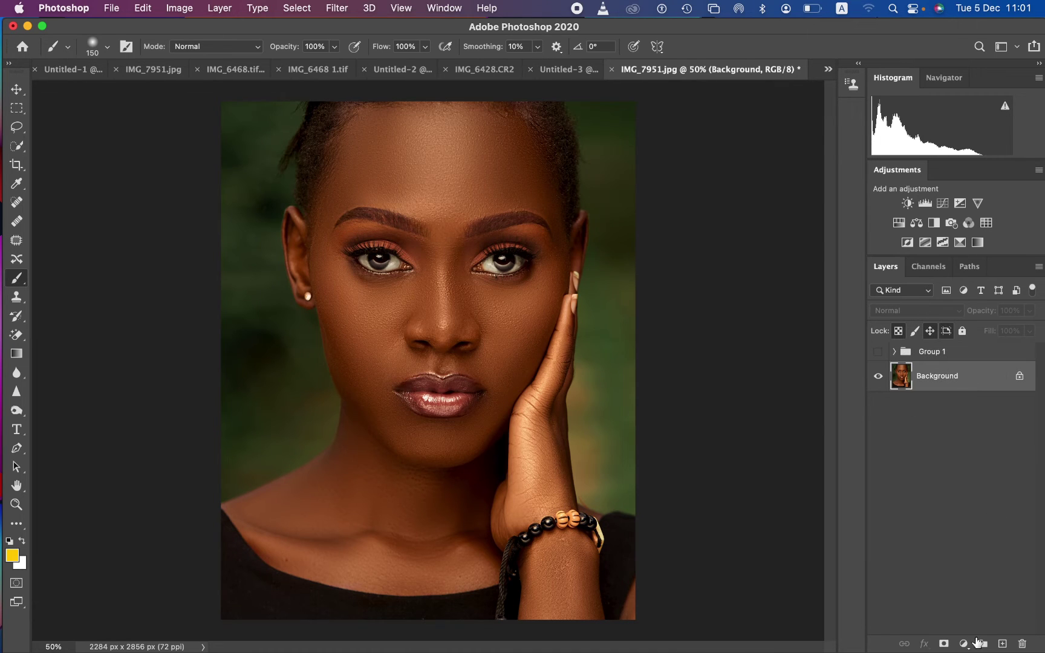
left_click(966, 644)
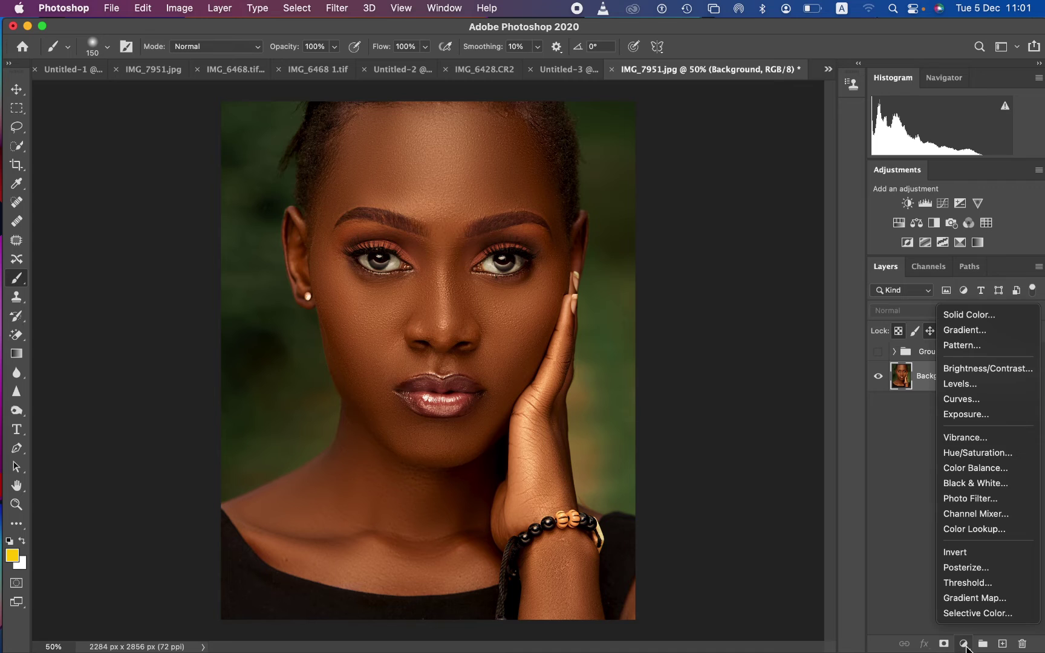
Add a Color Lookup adjustment layer and load melanin.3DL from the Desktop as its 3D LUT.
left_click(977, 531)
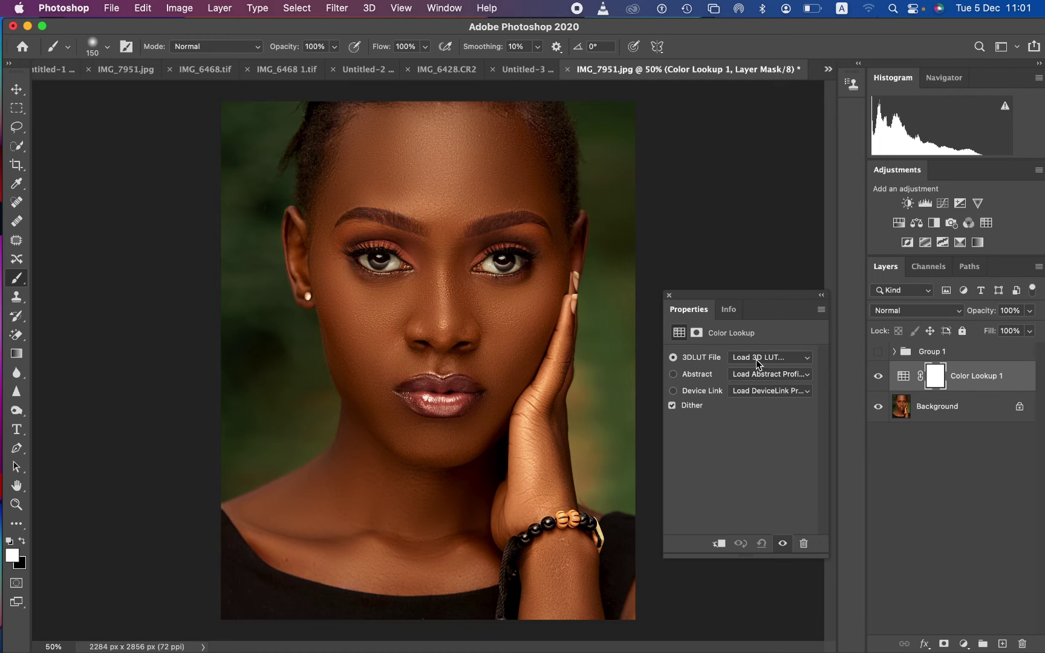
left_click(756, 359)
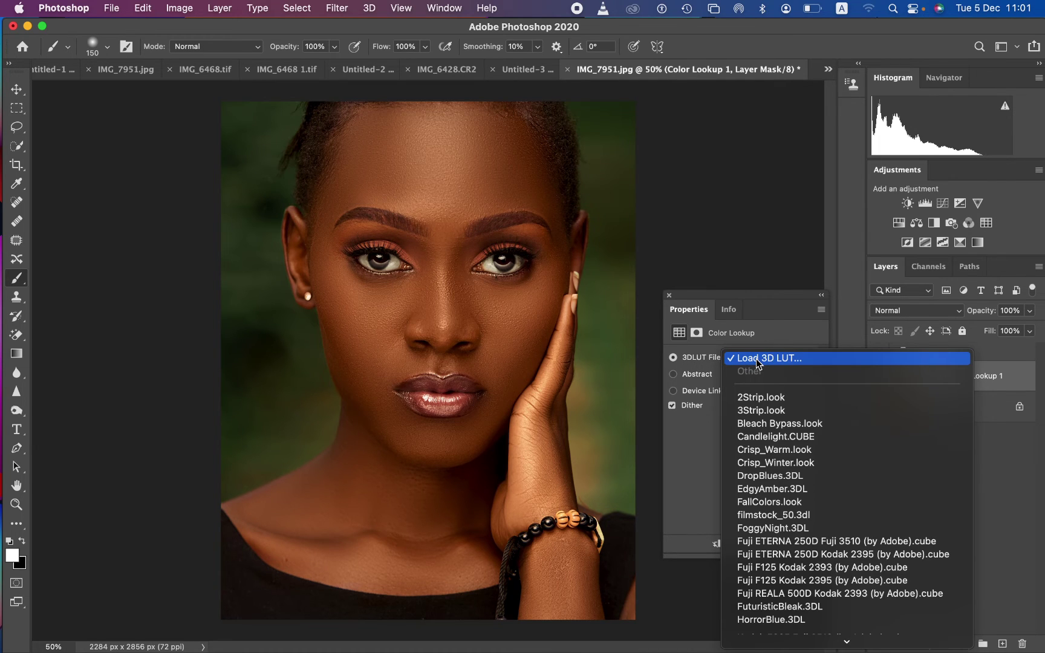
left_click(792, 359)
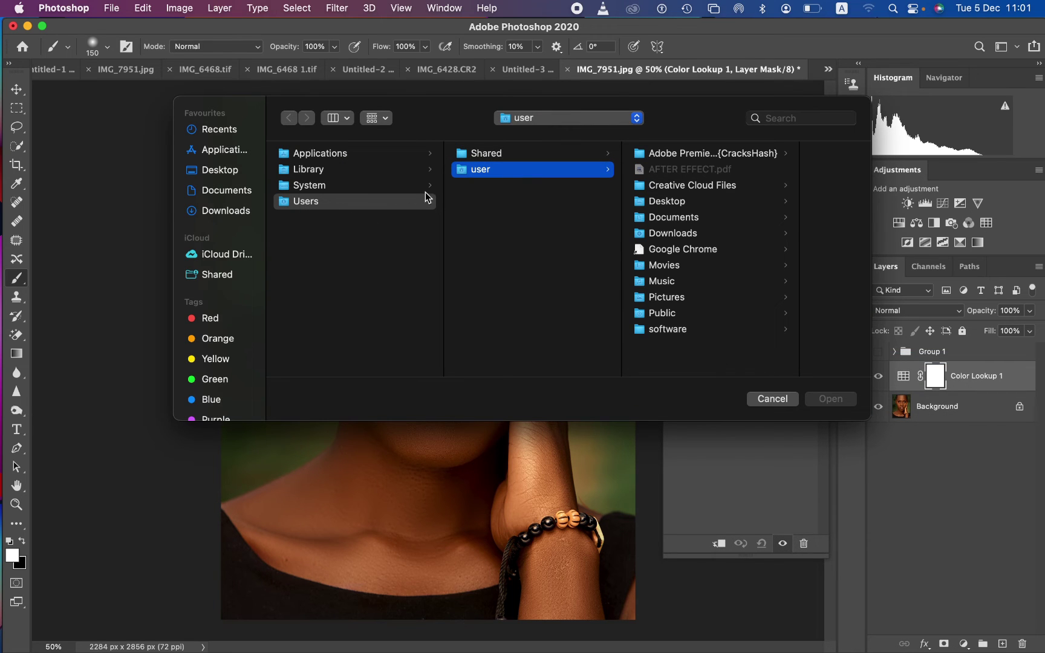
left_click(664, 204)
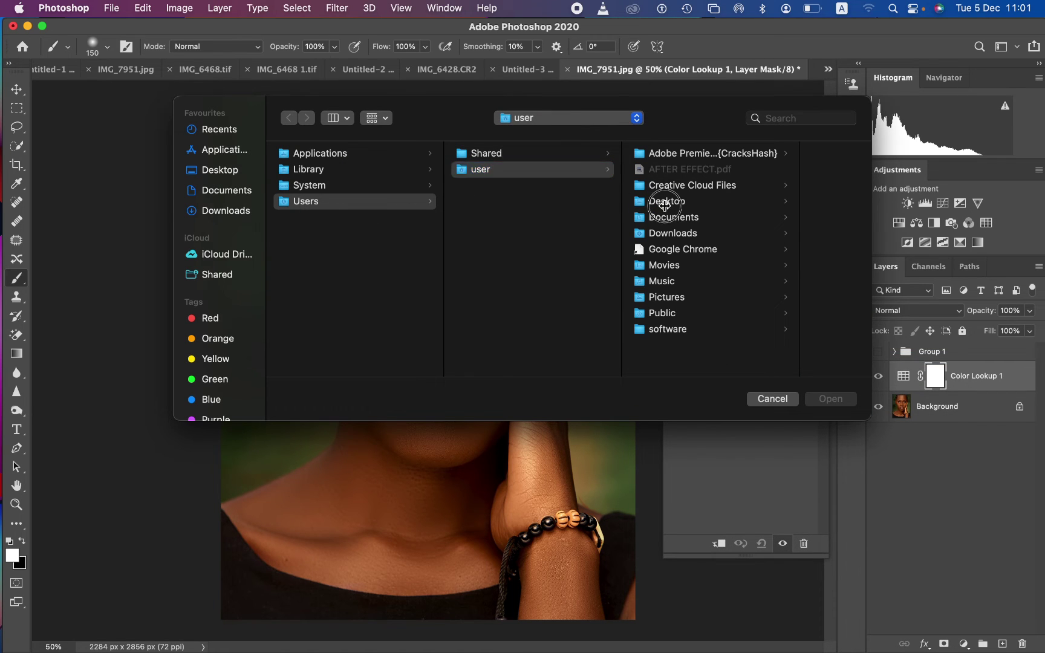
scroll(758, 290, "down", 5)
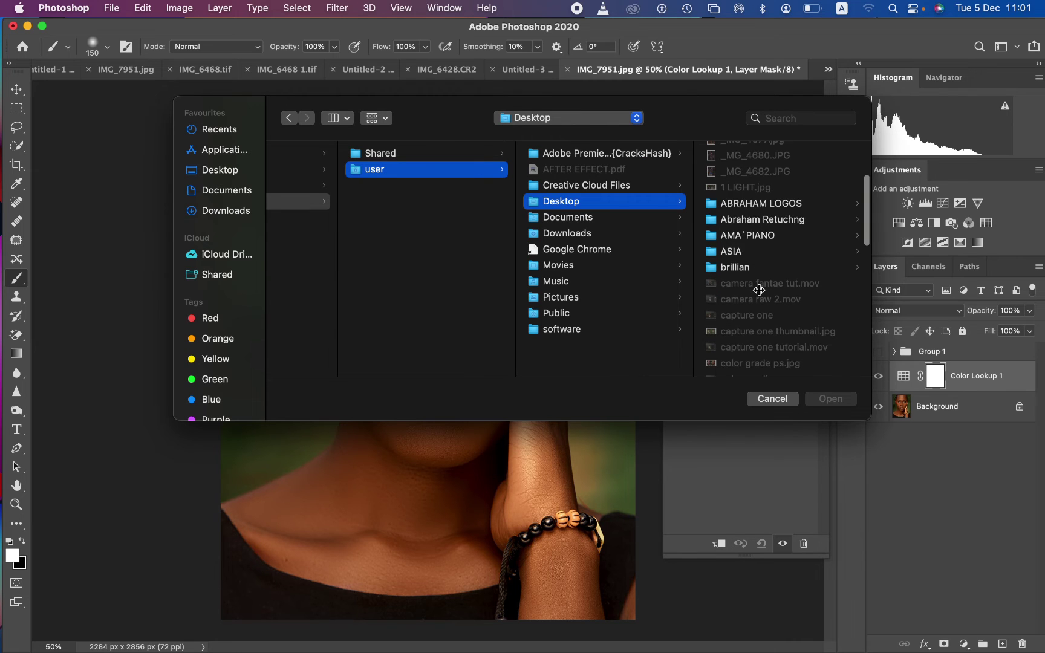
scroll(759, 290, "down", 10)
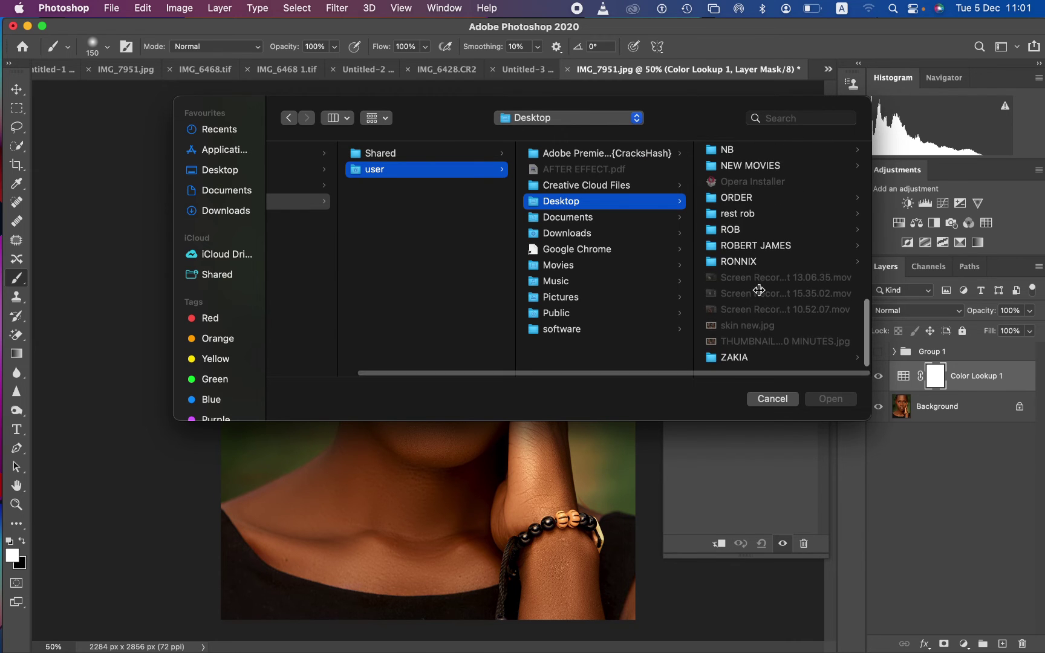
scroll(758, 290, "up", 5)
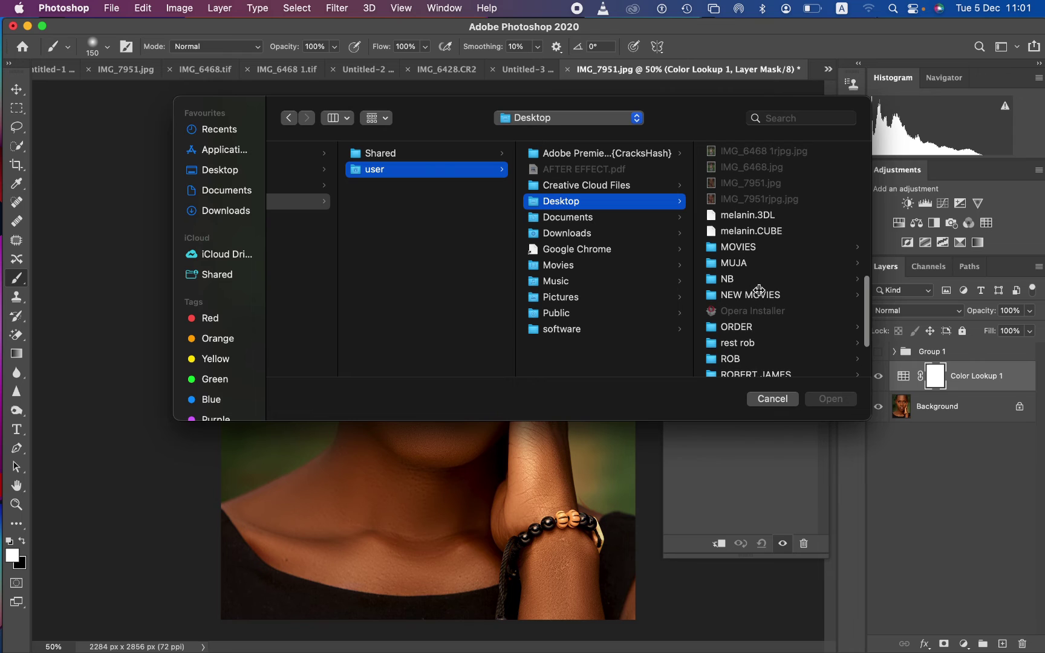
left_click(744, 216)
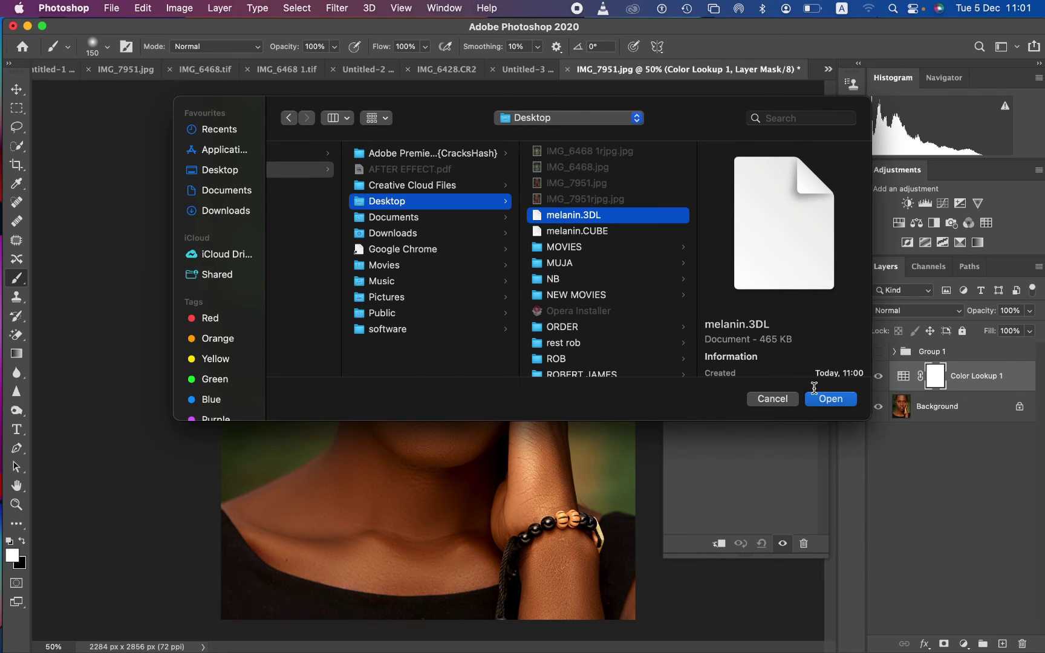
left_click(826, 399)
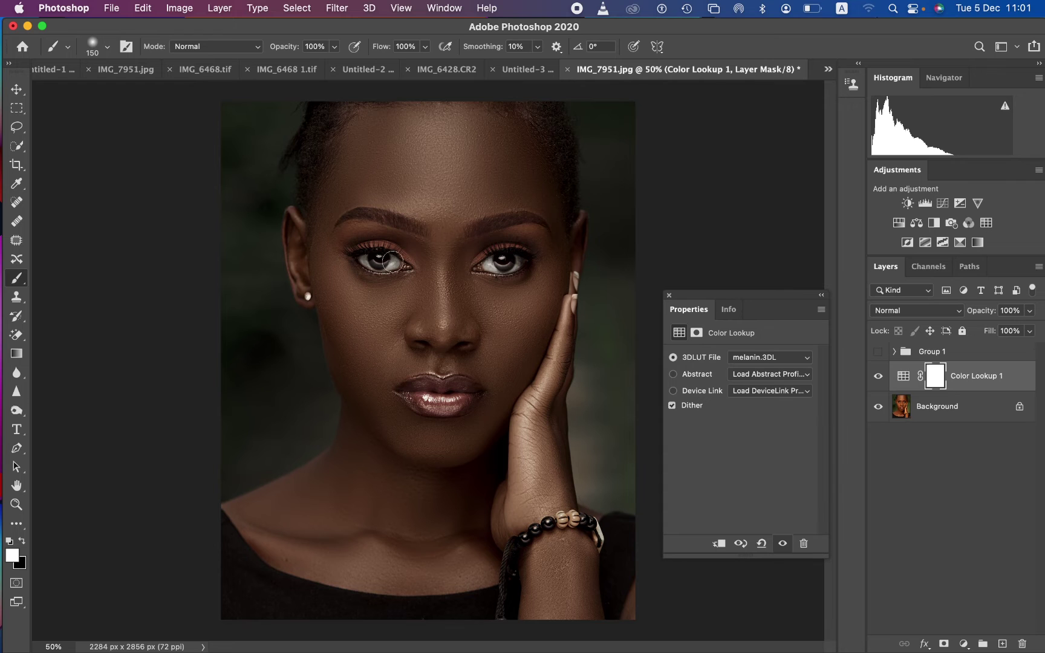
left_click(878, 376)
left_click(878, 352)
left_click(878, 353)
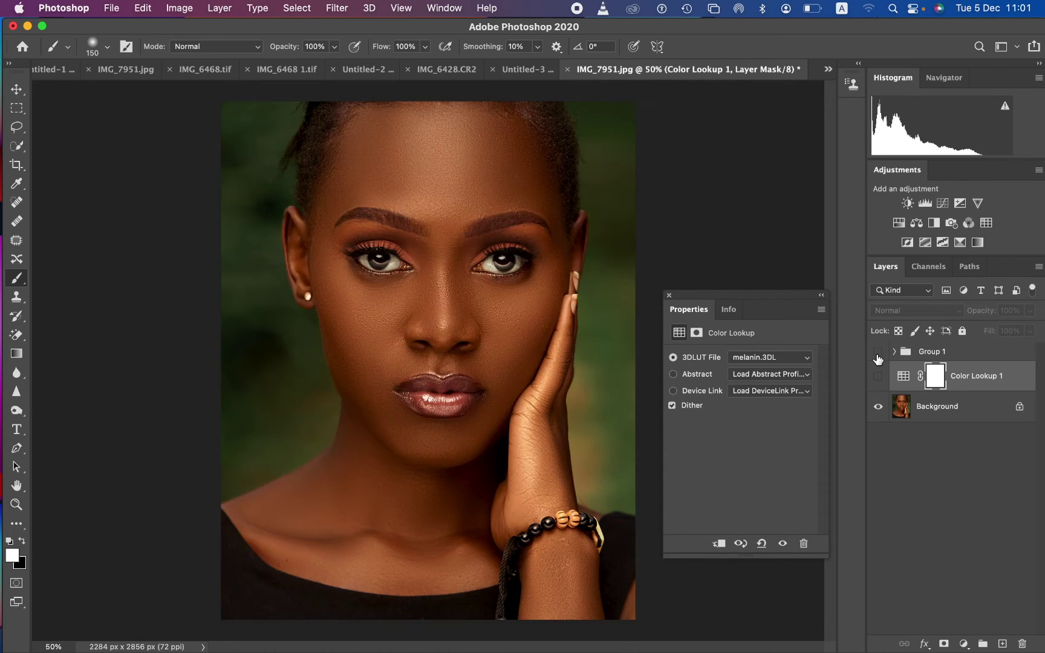
left_click(878, 376)
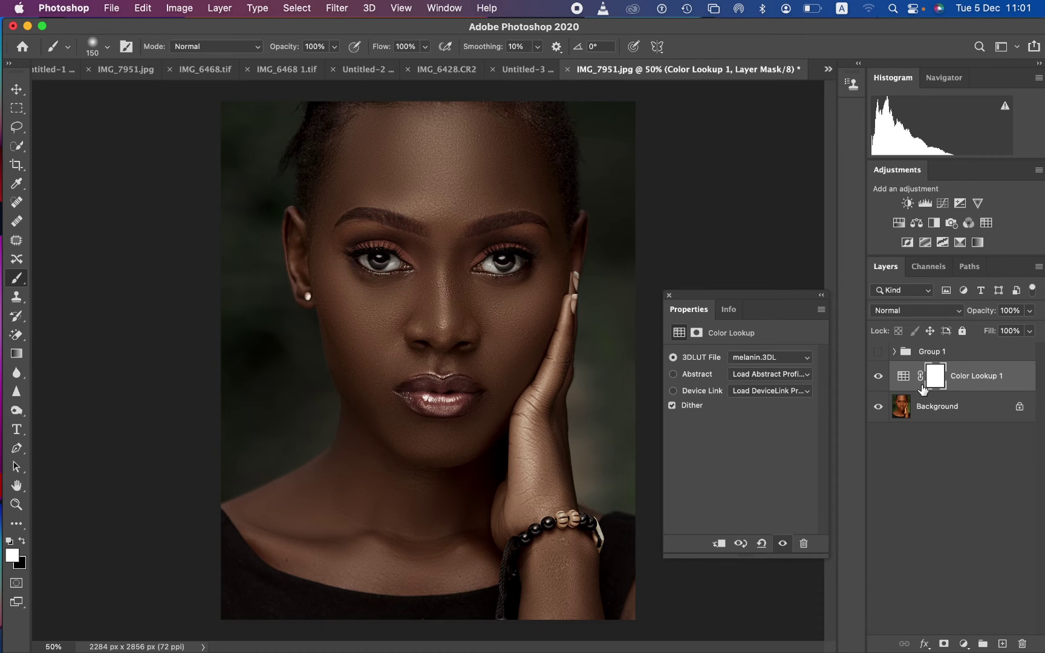
Invert the Color Lookup 1 mask to black and check the Soft Round brush settings.
key("super+i")
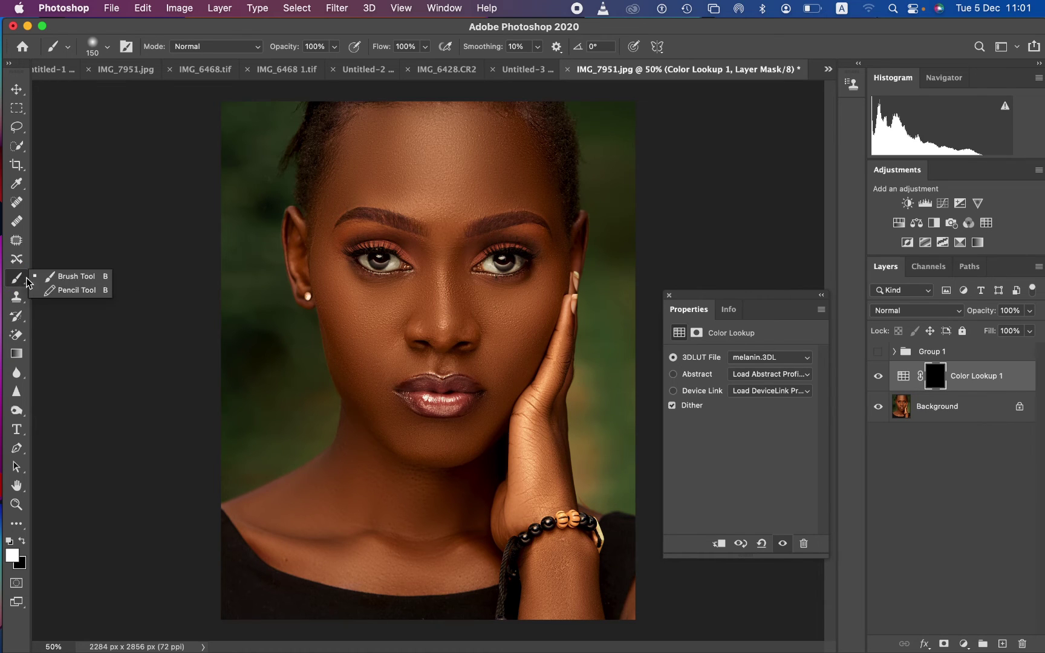
left_click(107, 46)
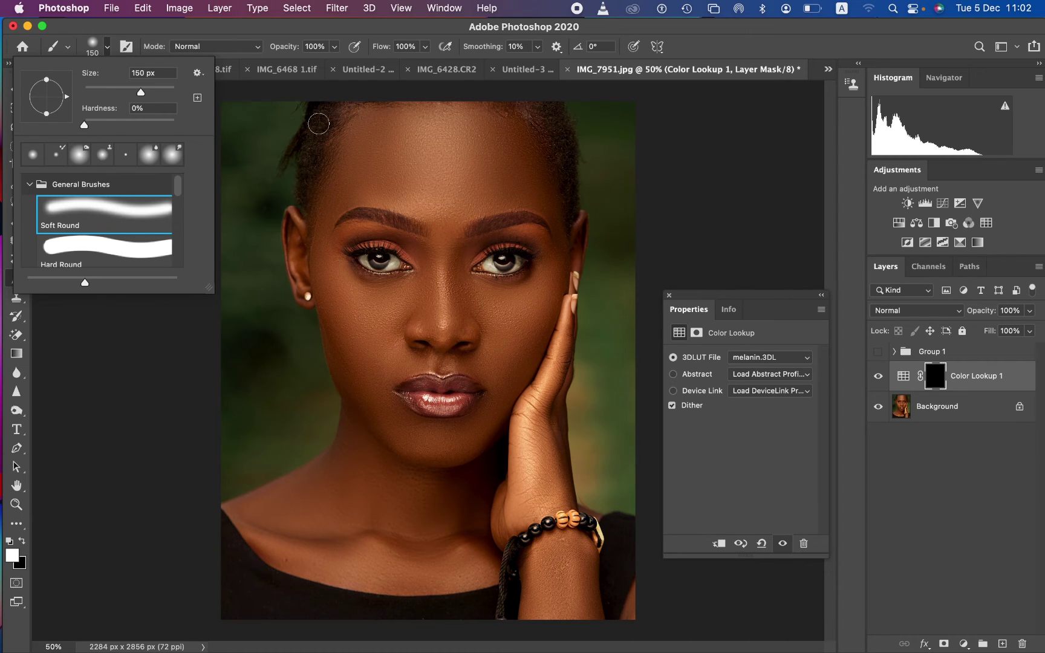
left_click(309, 36)
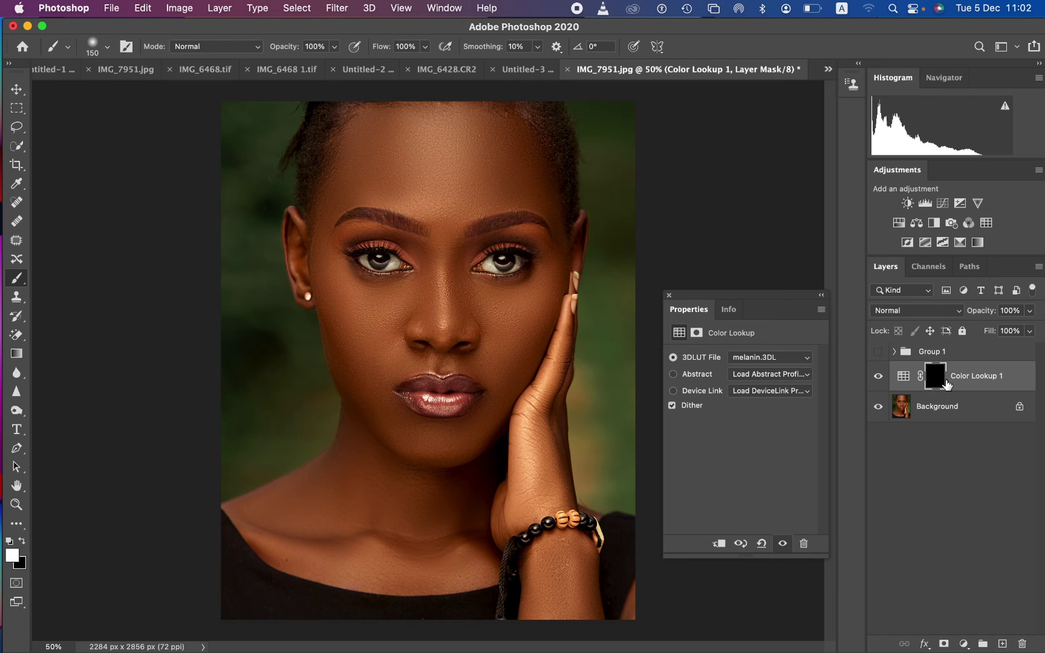
Paint white on the mask over the forehead, eye, cheek, jaw, hand and neck.
key("bracketright")
key("bracketright")
key("bracketright")
key("bracketright")
key("bracketright")
key("bracketright")
mouse_move(351, 140)
left_mouse_down()
mouse_move(359, 249)
mouse_move(362, 167)
mouse_move(361, 191)
mouse_move(379, 197)
mouse_move(392, 361)
mouse_move(409, 206)
mouse_move(425, 262)
mouse_move(439, 271)
mouse_move(375, 177)
mouse_move(428, 214)
mouse_move(414, 138)
mouse_move(375, 115)
mouse_move(323, 127)
mouse_move(492, 128)
mouse_move(493, 232)
mouse_move(487, 128)
mouse_move(489, 177)
mouse_move(460, 243)
mouse_move(475, 370)
mouse_move(490, 304)
mouse_move(520, 277)
mouse_move(513, 249)
mouse_move(507, 318)
mouse_move(543, 288)
mouse_move(550, 252)
mouse_move(536, 216)
mouse_move(529, 467)
mouse_move(494, 177)
mouse_move(509, 490)
mouse_move(527, 549)
mouse_move(557, 473)
mouse_move(567, 574)
mouse_move(550, 527)
mouse_move(563, 582)
mouse_move(610, 605)
mouse_move(252, 537)
mouse_move(438, 455)
mouse_move(419, 480)
mouse_move(372, 462)
mouse_move(357, 295)
mouse_move(326, 247)
mouse_move(315, 270)
mouse_move(338, 197)
mouse_move(346, 257)
mouse_move(425, 192)
mouse_move(368, 166)
mouse_move(445, 196)
mouse_move(449, 239)
mouse_move(489, 150)
mouse_move(459, 128)
mouse_move(508, 173)
mouse_move(513, 122)
mouse_move(523, 130)
mouse_move(497, 215)
left_mouse_up()
key("bracketleft")
key("bracketleft")
key("bracketleft")
key("bracketleft")
key("bracketleft")
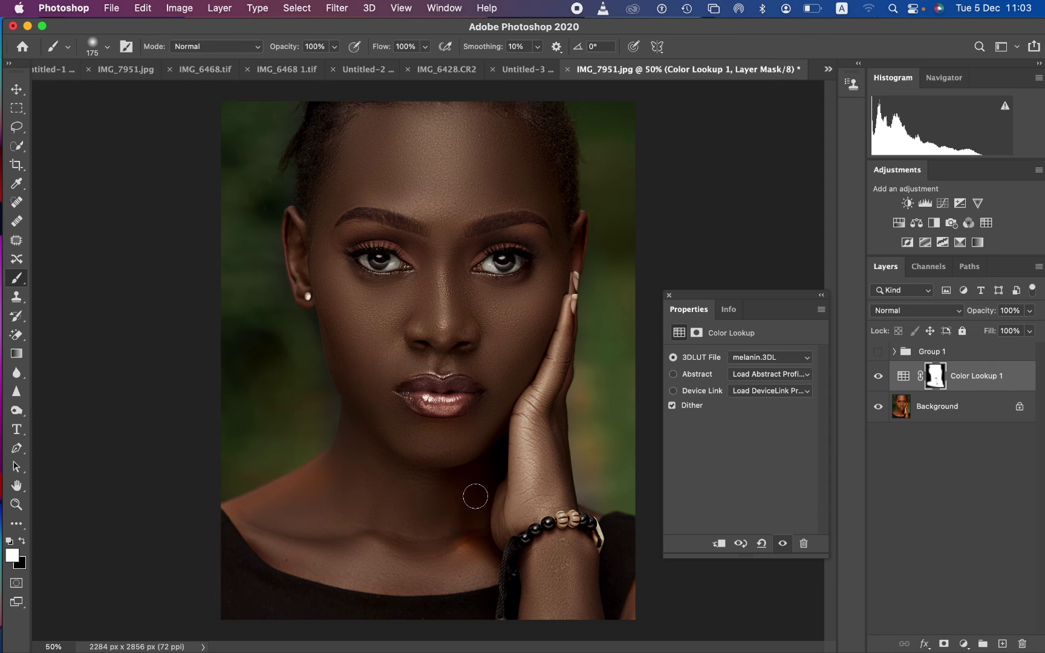
key("bracketright")
key("bracketright")
key("bracketright")
left_click(526, 442)
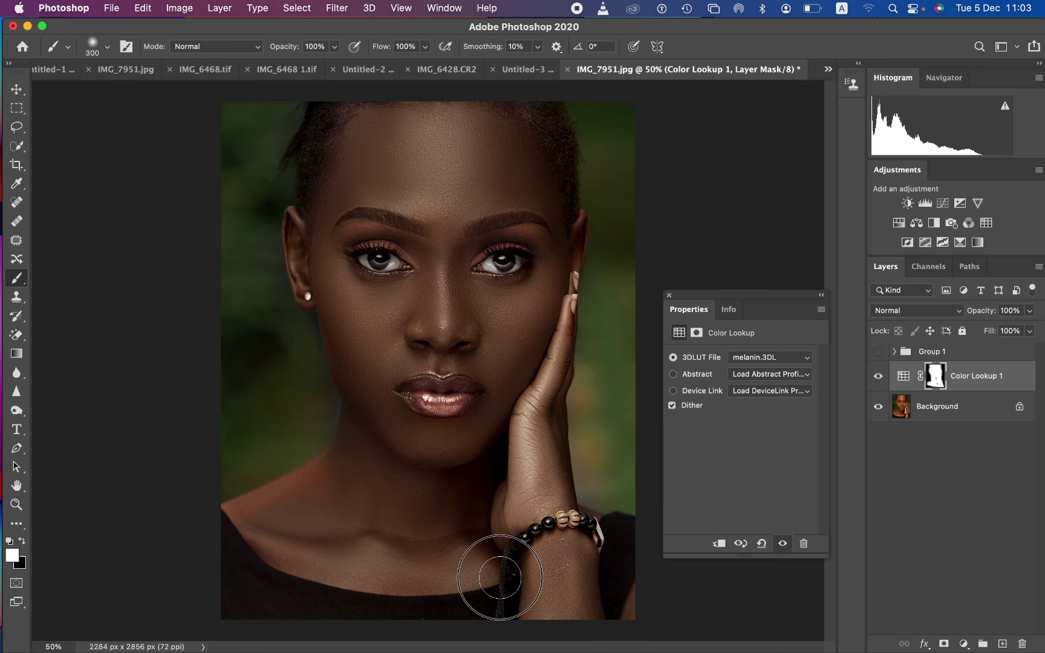
mouse_move(497, 560)
left_mouse_down()
mouse_move(399, 542)
mouse_move(223, 516)
mouse_move(343, 497)
mouse_move(328, 468)
mouse_move(362, 439)
mouse_move(299, 489)
left_mouse_up()
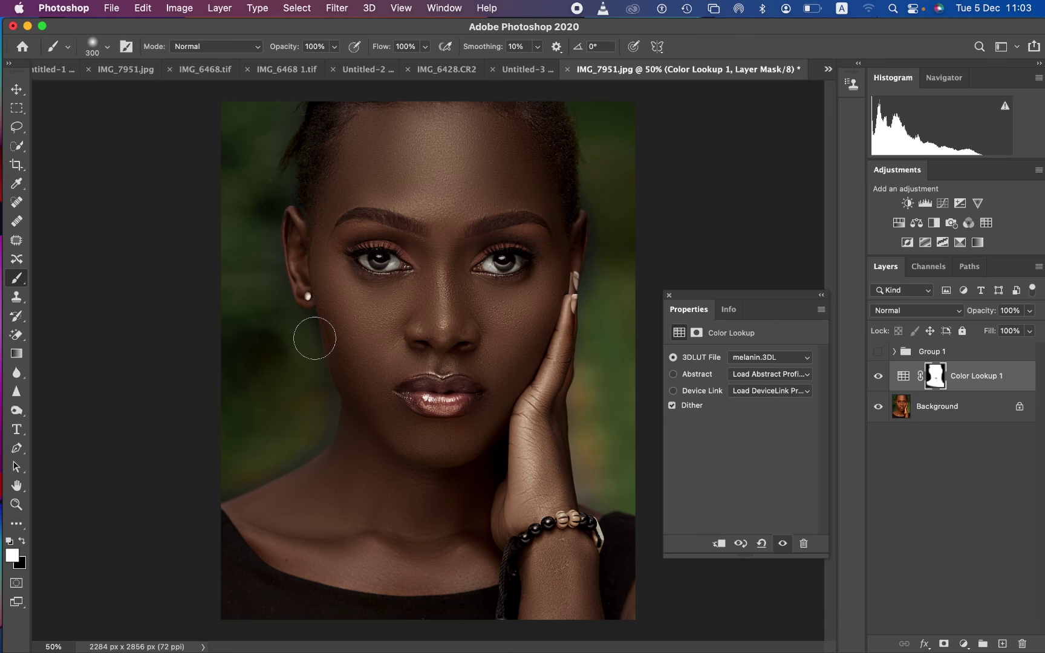
Paint black with a smaller brush to remove the grade from the background beside the jaw.
key("x")
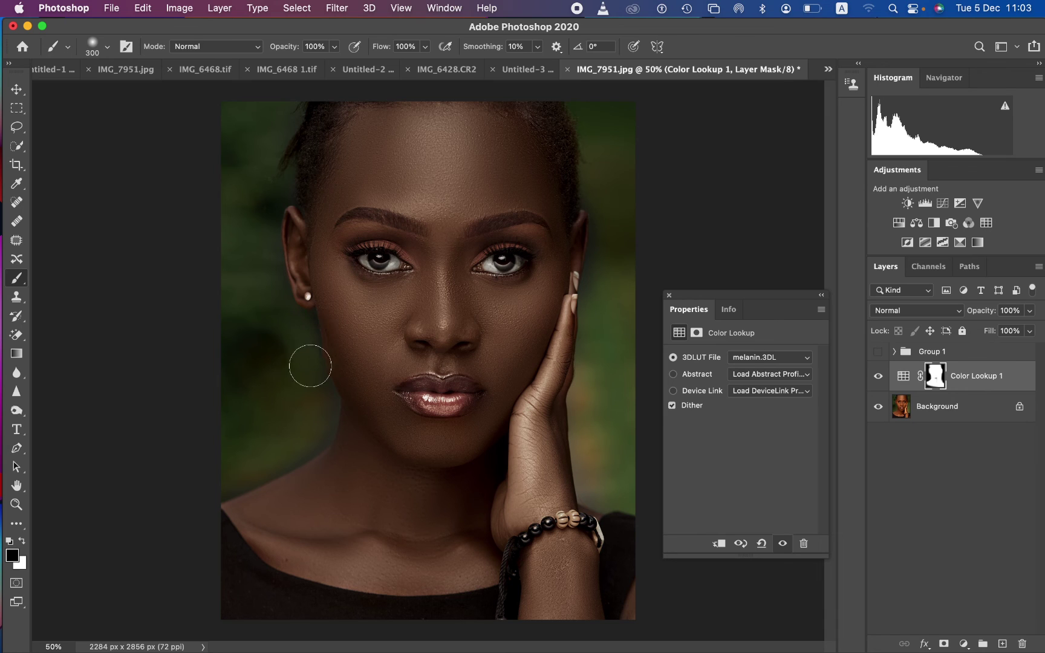
key("bracketleft")
key("bracketleft")
key("bracketleft")
key("bracketleft")
key("bracketleft")
left_click(313, 379)
mouse_move(313, 378)
left_mouse_down()
mouse_move(324, 428)
mouse_move(252, 477)
mouse_move(325, 432)
mouse_move(228, 485)
mouse_move(240, 489)
mouse_move(327, 419)
mouse_move(306, 331)
mouse_move(327, 425)
mouse_move(308, 449)
mouse_move(327, 423)
mouse_move(312, 445)
mouse_move(241, 478)
left_mouse_up()
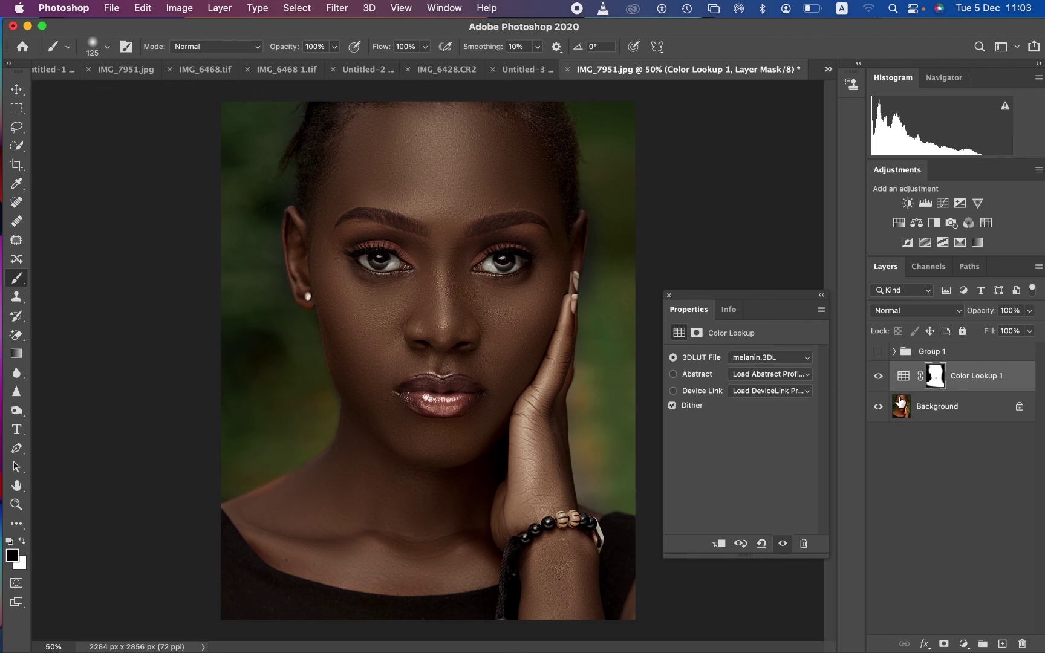
left_click(878, 377)
Paint white again over the neck up to the jaw and from the cheek toward the ear.
left_click(878, 376)
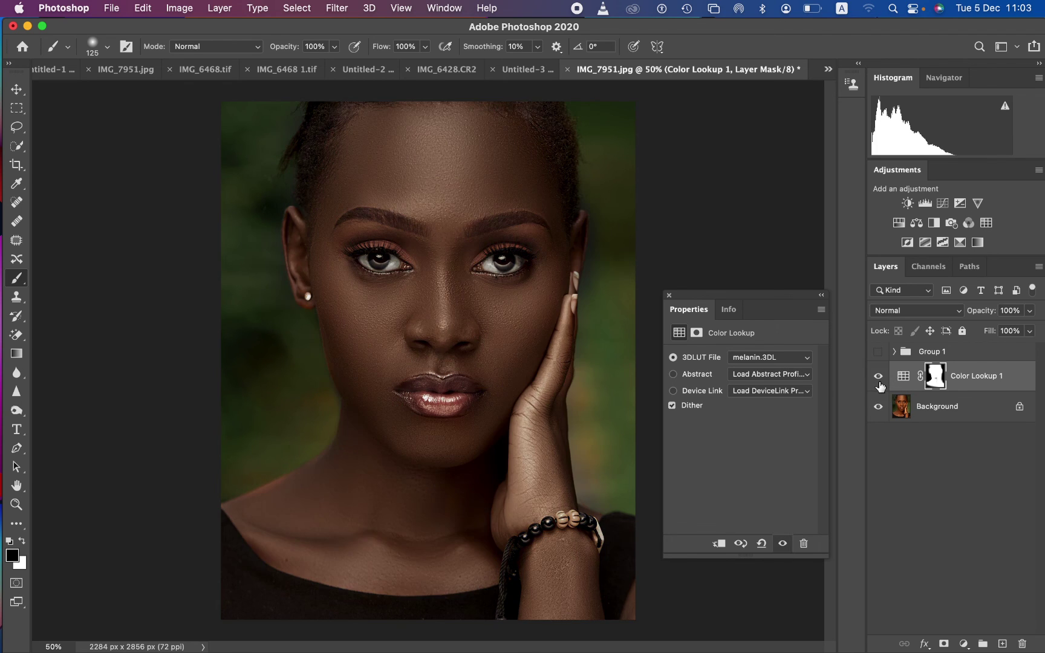
left_click(878, 377)
left_click(878, 376)
left_click(21, 543)
mouse_move(287, 482)
left_mouse_down()
mouse_move(238, 505)
mouse_move(344, 455)
left_mouse_up()
mouse_move(350, 382)
left_mouse_down()
mouse_move(322, 316)
mouse_move(334, 347)
left_mouse_up()
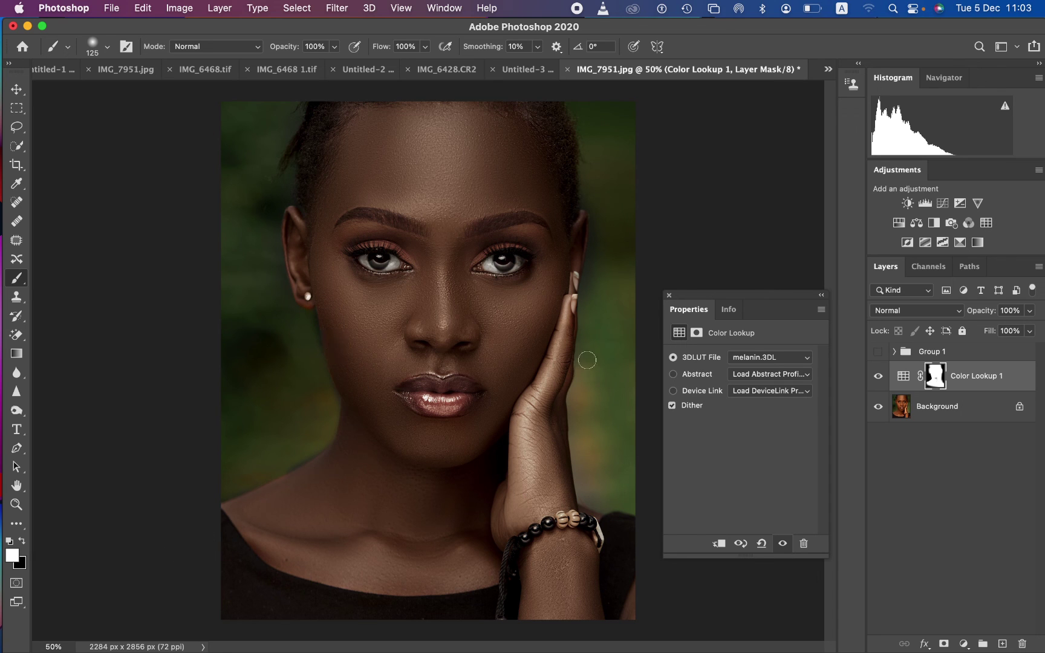
Toggle Color Lookup 1's visibility to compare, leaving the layer hidden.
left_click(876, 377)
left_click(876, 377)
left_click(876, 378)
left_click(876, 377)
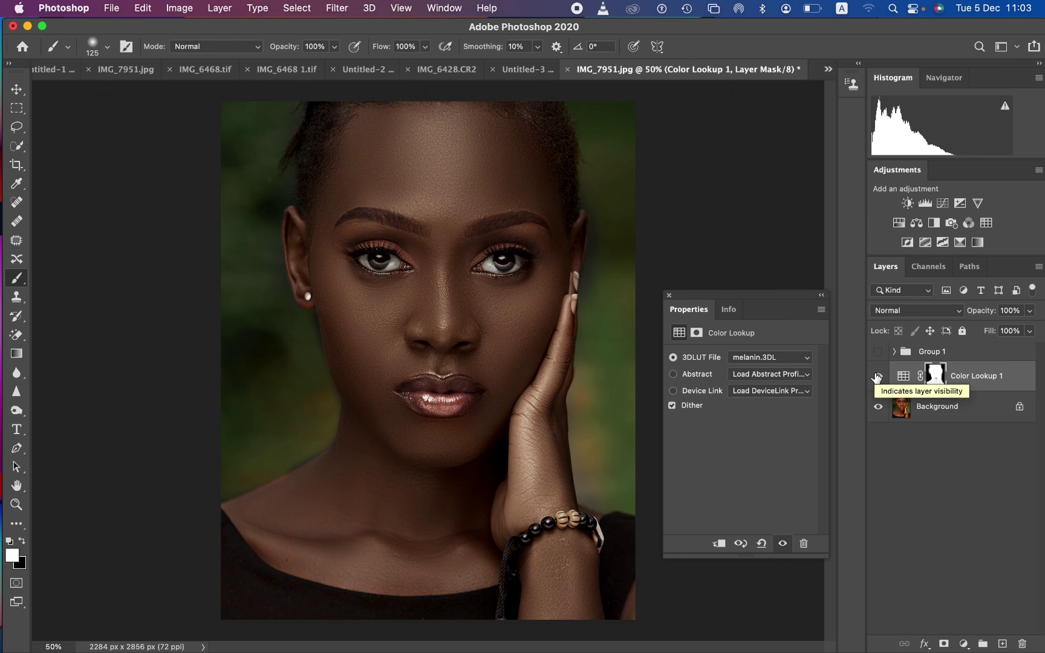